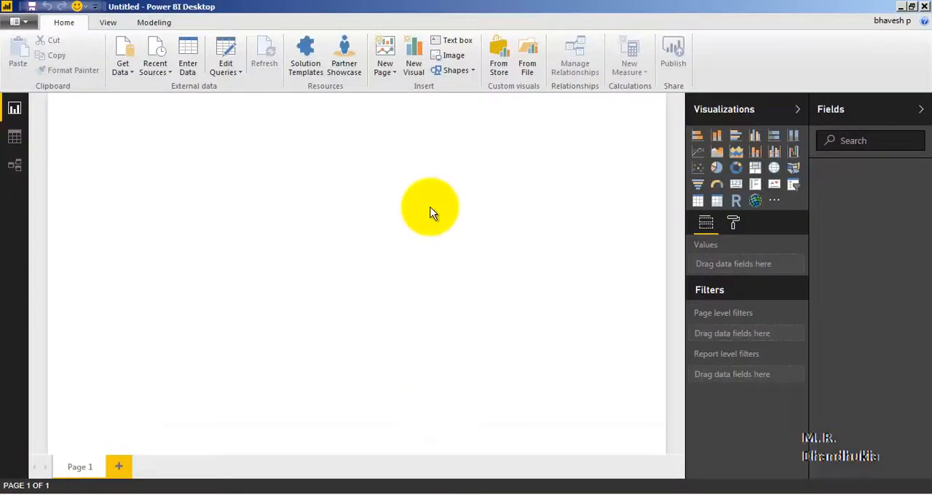
click(120, 69)
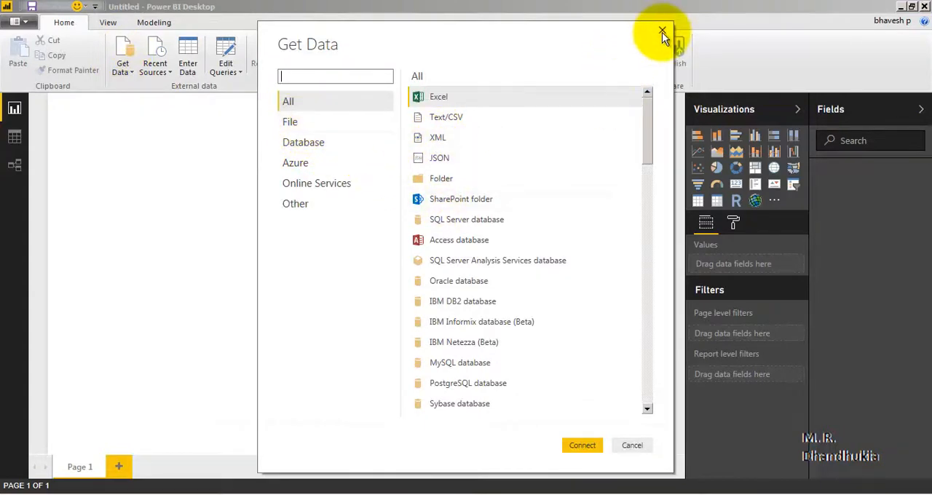
click(295, 204)
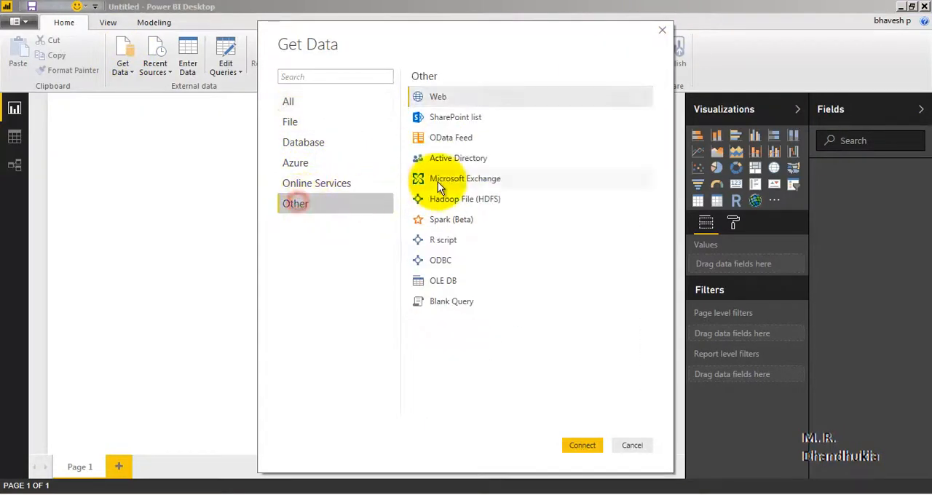
click(440, 98)
click(663, 32)
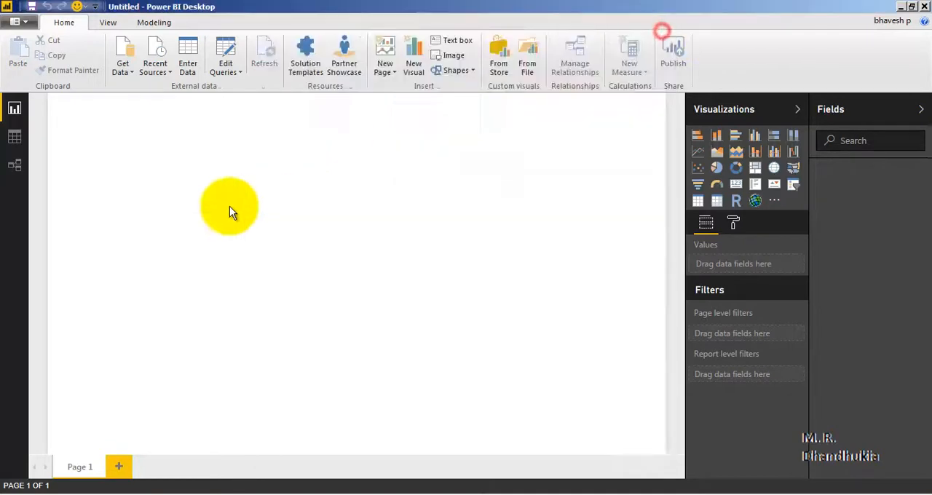
Start a new data import from a web page, using the Basic URL option.
click(133, 73)
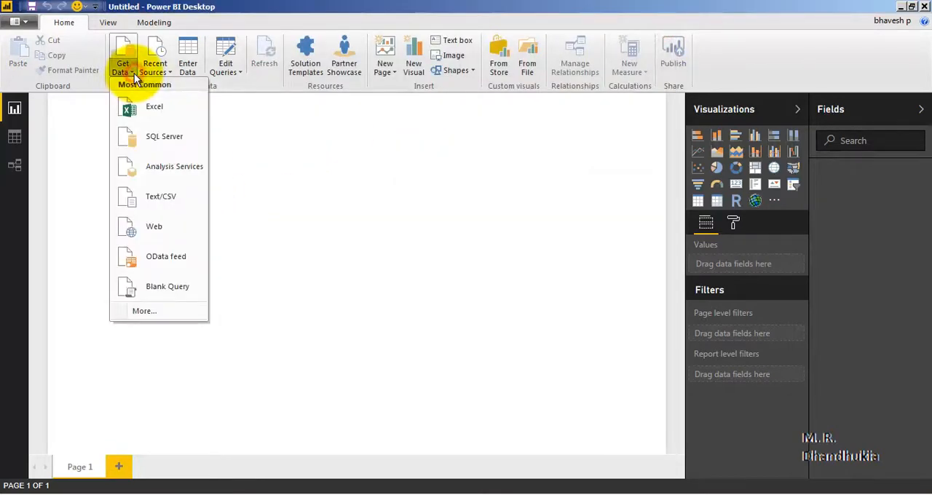
click(163, 229)
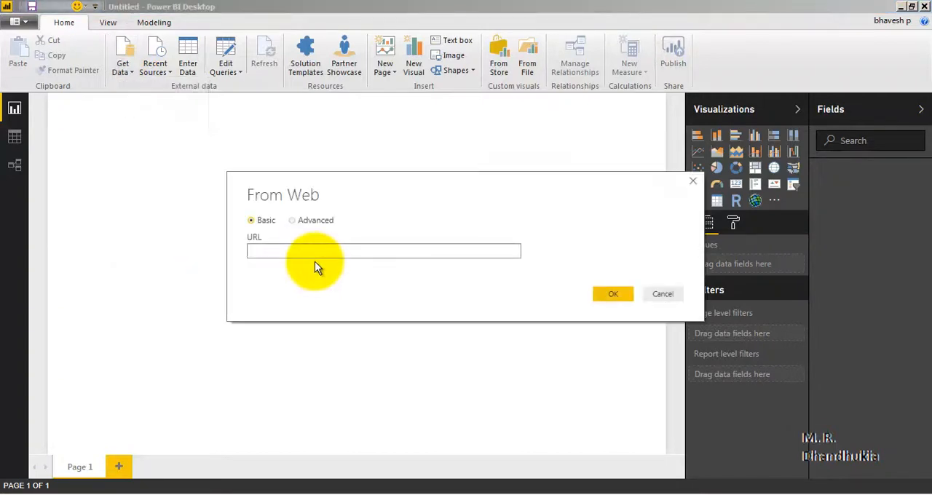
click(308, 251)
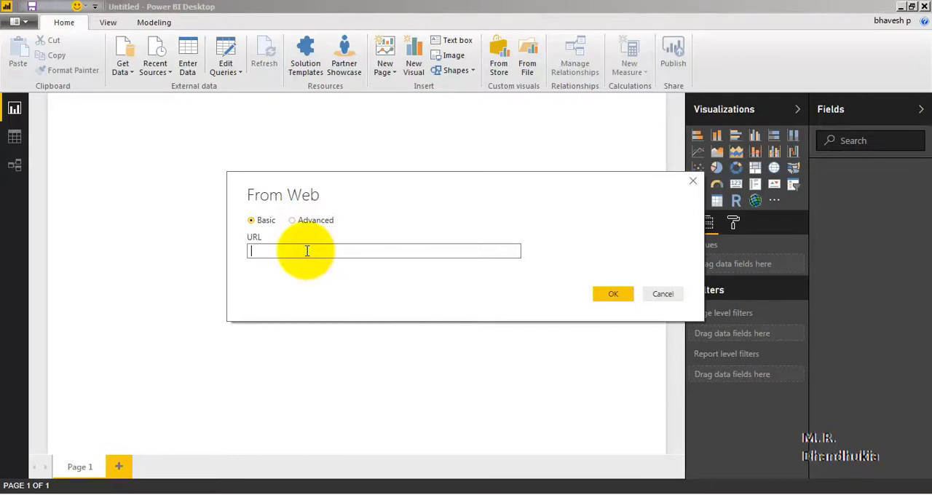
click(387, 252)
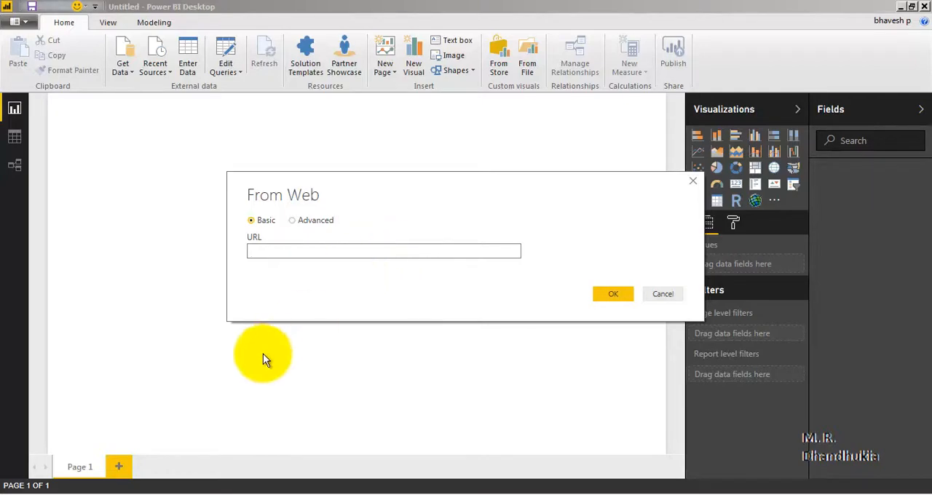
Switch to the browser and look through the Box Office Mojo worldwide grosses list for ranks #1-100.
click(231, 493)
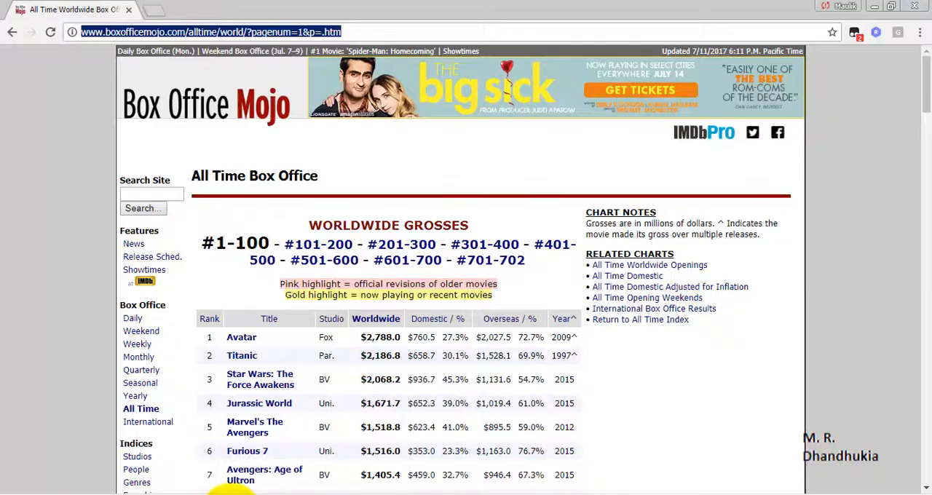
click(304, 32)
scroll(455, 285, down, 10)
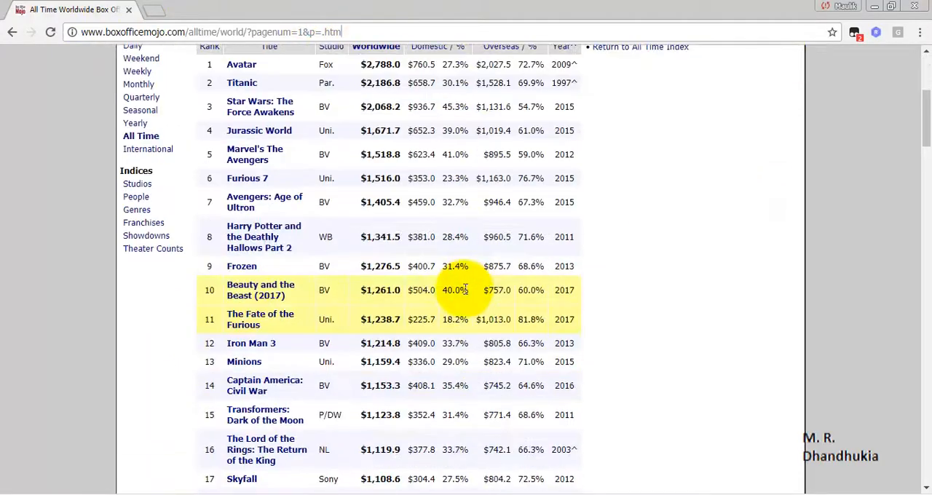
scroll(466, 290, down, 2)
scroll(468, 240, up, 12)
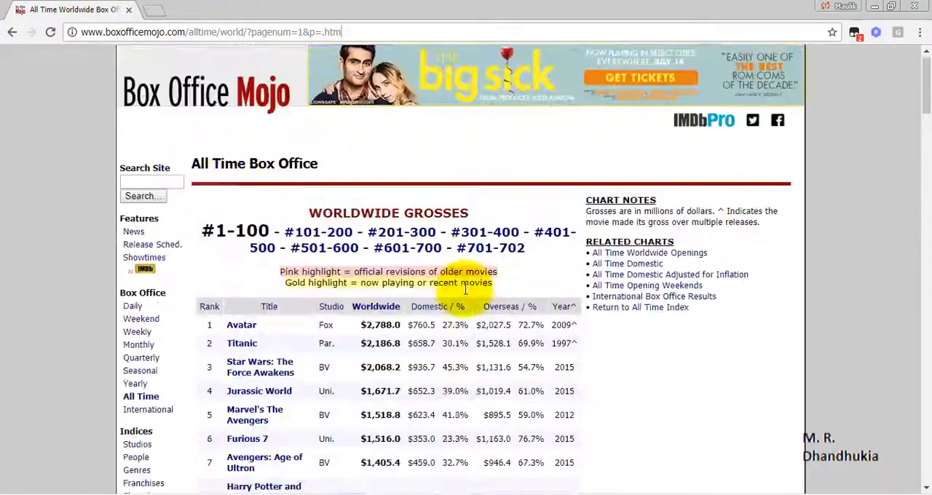
scroll(324, 348, down, 20)
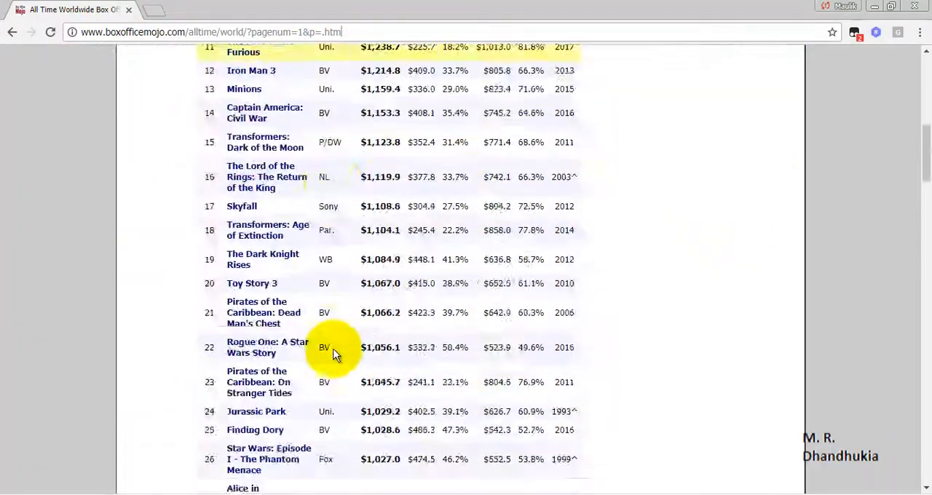
scroll(335, 353, down, 6)
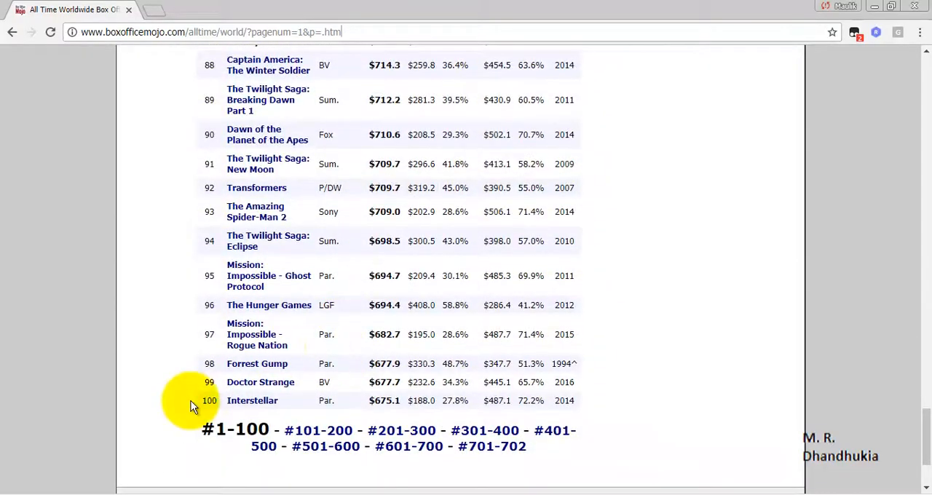
Check the pagenum value in the page URL, and open the #101-200 list to compare its pagenum value and rows.
double_click(300, 32)
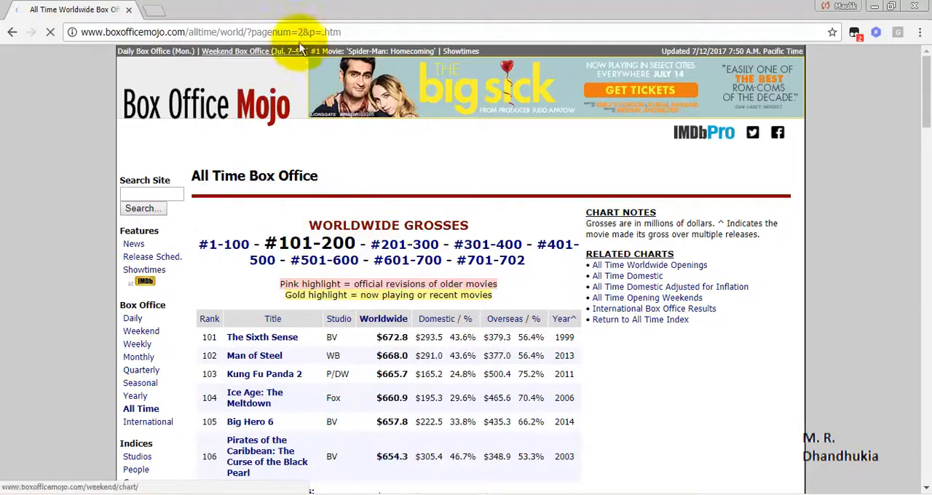
click(301, 34)
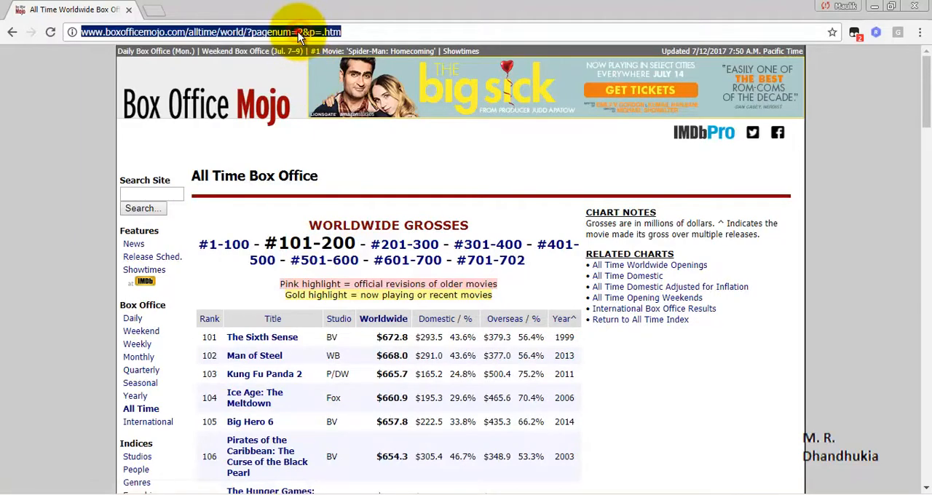
click(298, 32)
double_click(299, 32)
scroll(568, 364, down, 9)
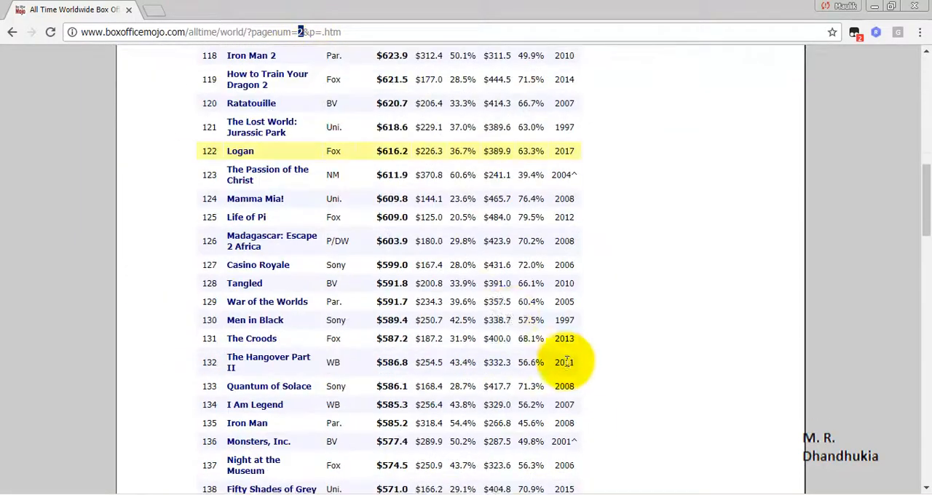
scroll(513, 313, up, 9)
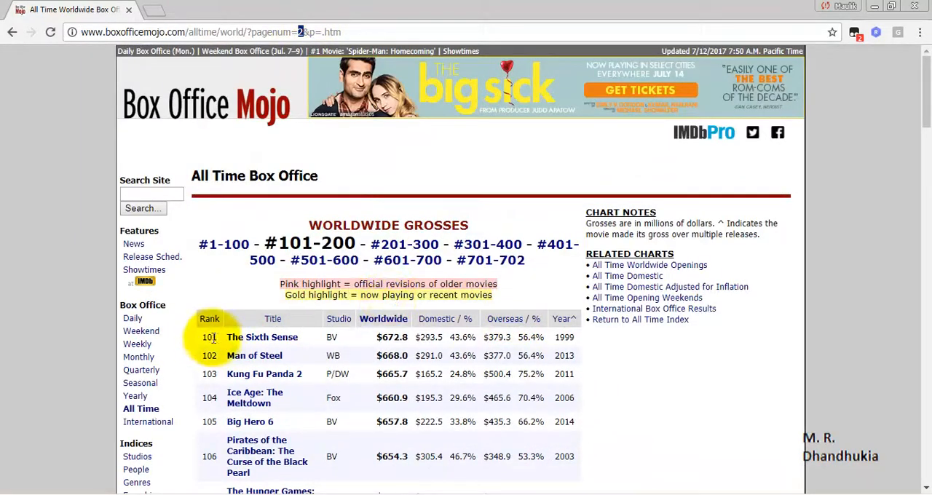
scroll(416, 384, down, 20)
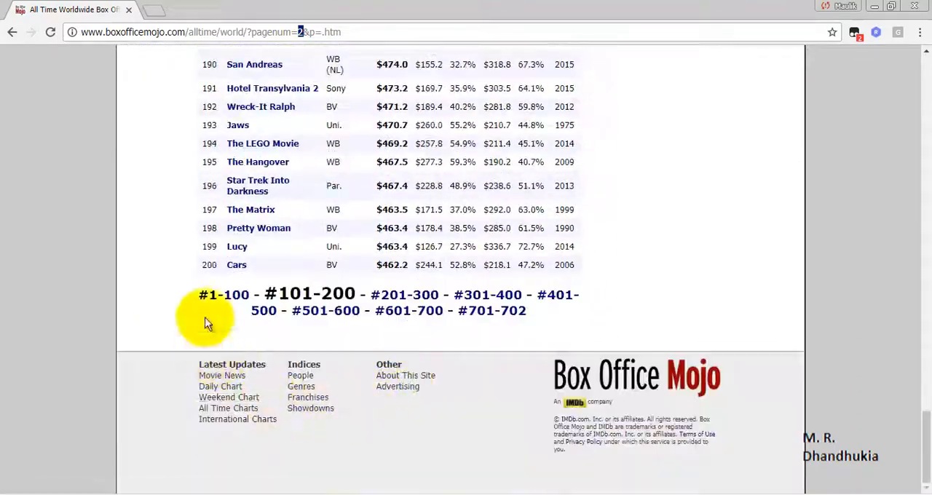
Open the #701-702 and #601-700 lists in turn and examine the pagenum value in each URL.
click(511, 311)
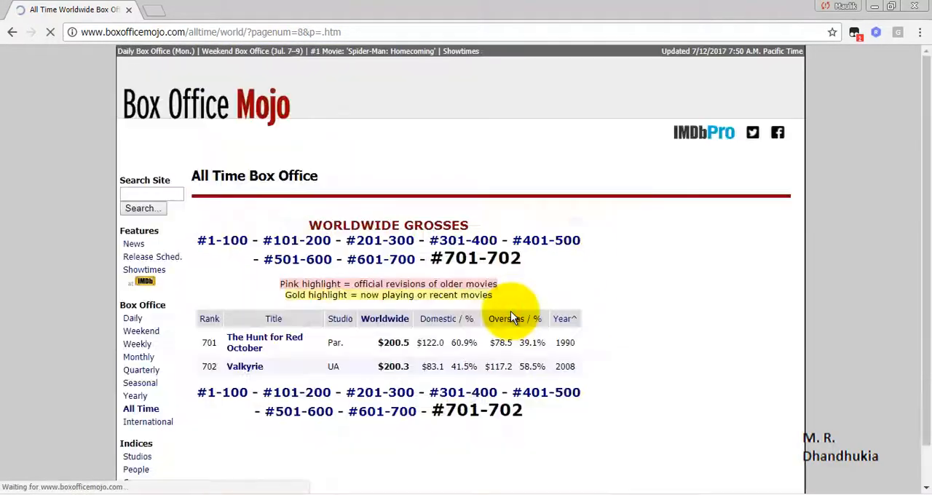
click(310, 30)
click(304, 33)
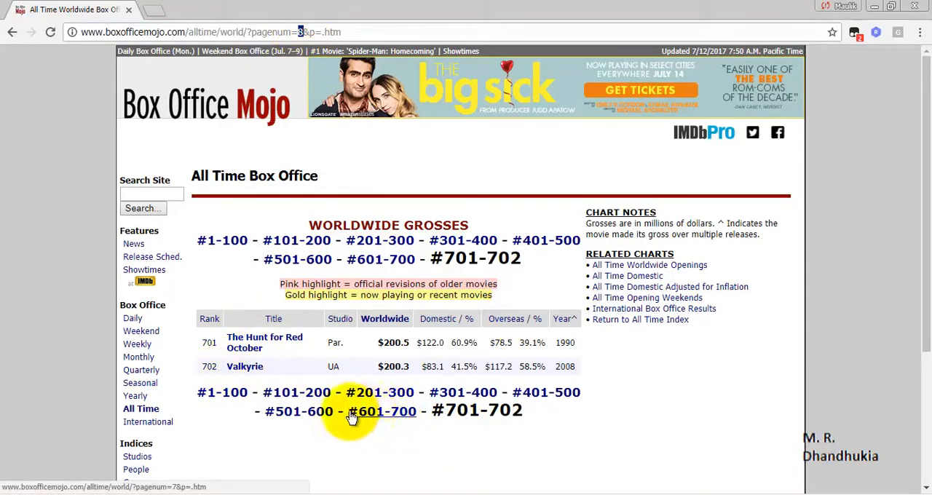
click(386, 413)
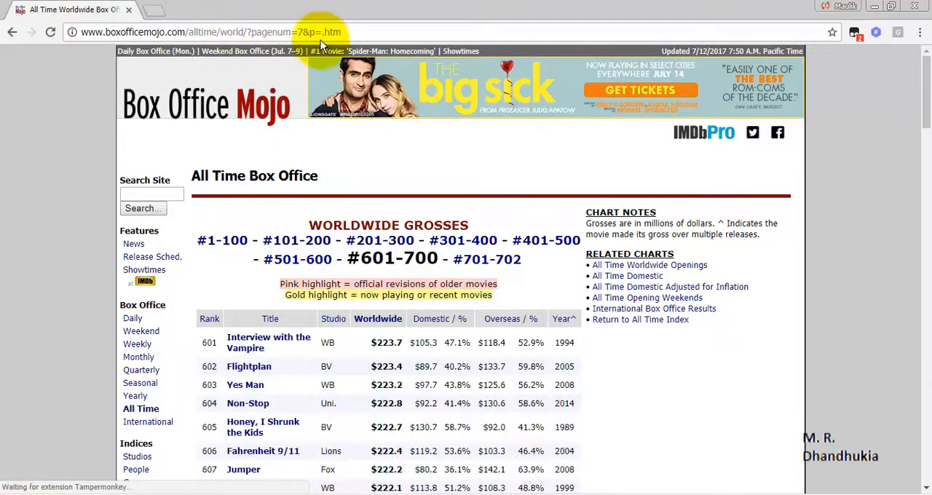
click(303, 32)
double_click(301, 32)
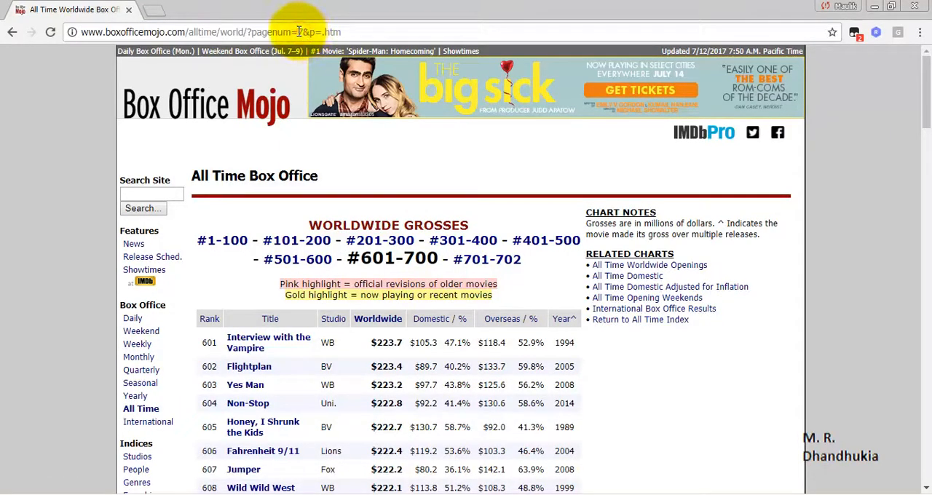
scroll(463, 329, down, 20)
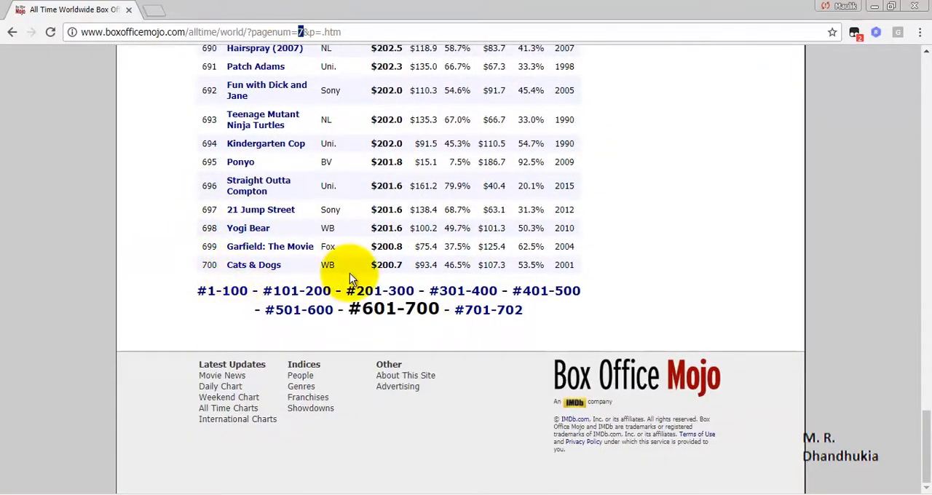
scroll(340, 258, up, 7)
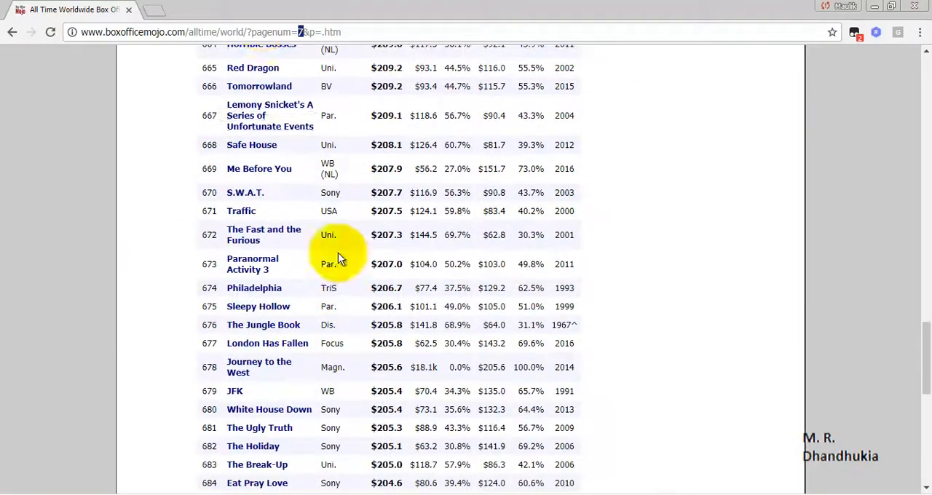
Load the worldwide grosses page with pagenum set to 1 and copy its full URL.
text(1)
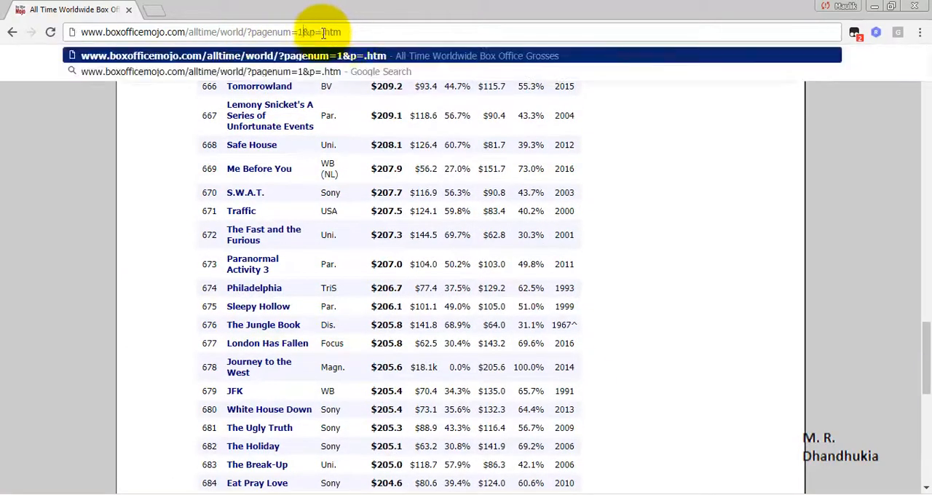
key(Return)
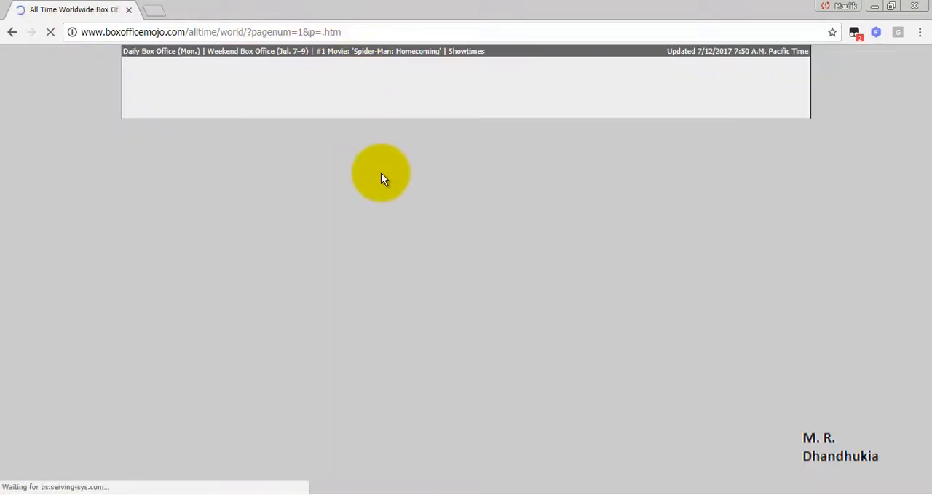
scroll(429, 306, down, 7)
scroll(427, 313, up, 7)
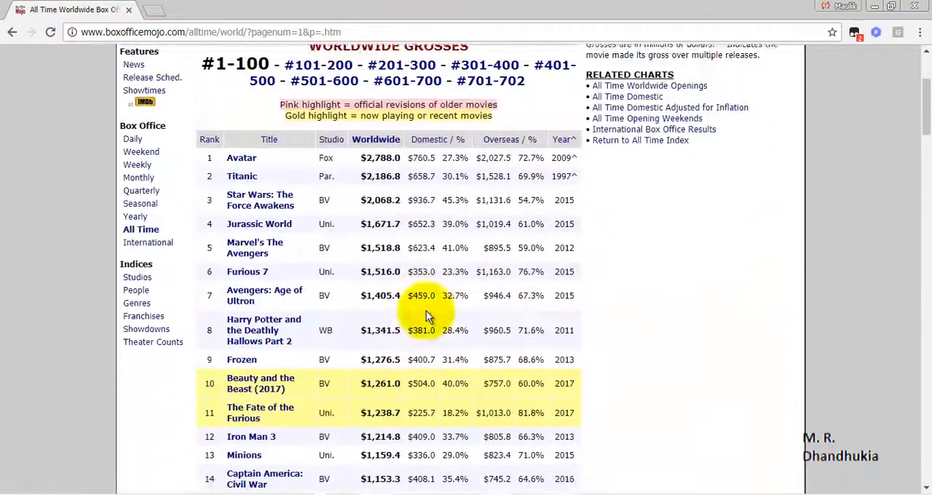
click(326, 32)
right_click(315, 31)
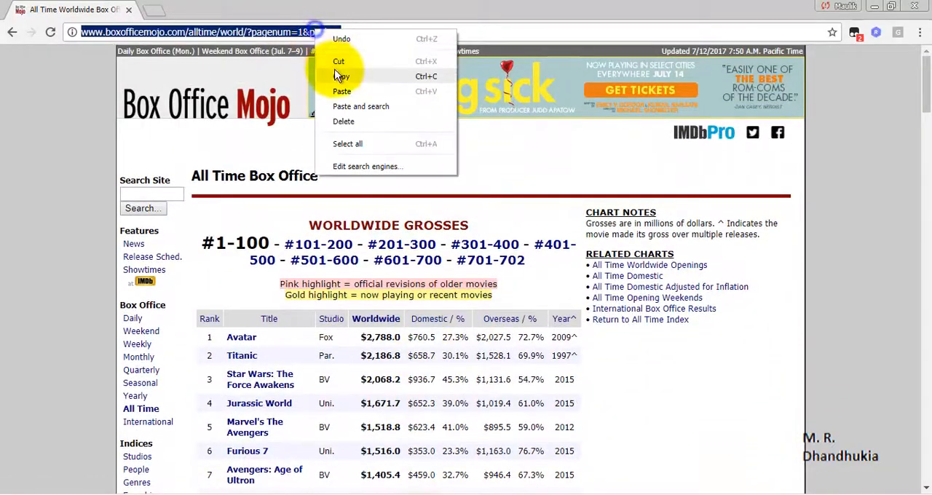
click(343, 77)
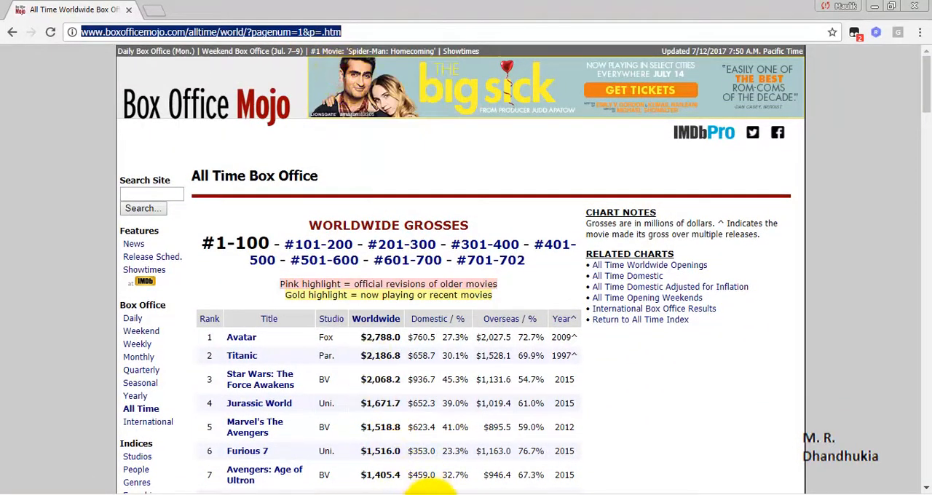
Switch to Power BI Desktop, paste the copied Box Office Mojo URL as the web source and connect to it.
click(430, 494)
click(362, 250)
right_click(363, 251)
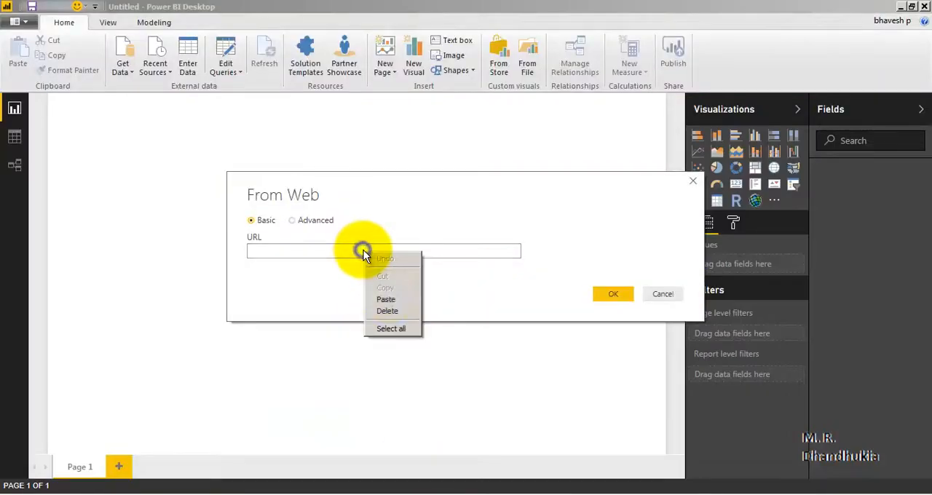
click(391, 297)
click(608, 294)
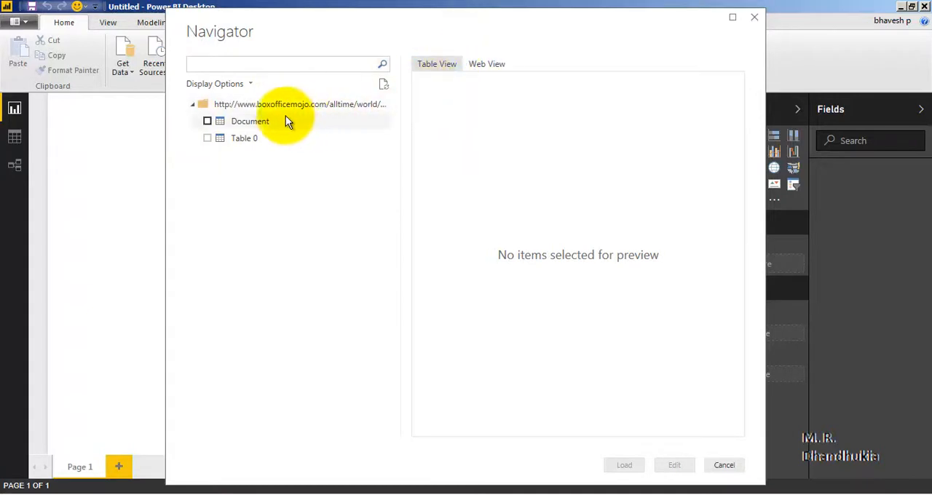
Preview the Document and Table 0 items, select Table 0 for import and open it in the Query Editor.
click(242, 125)
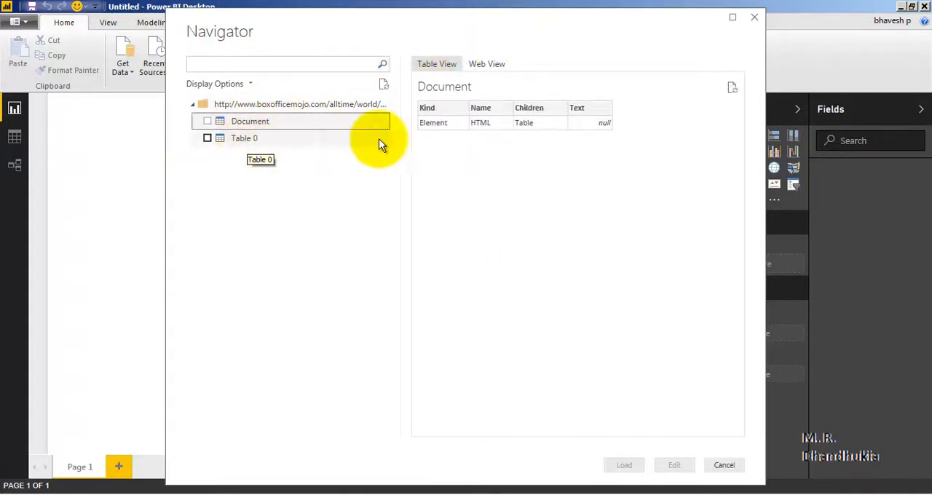
click(248, 139)
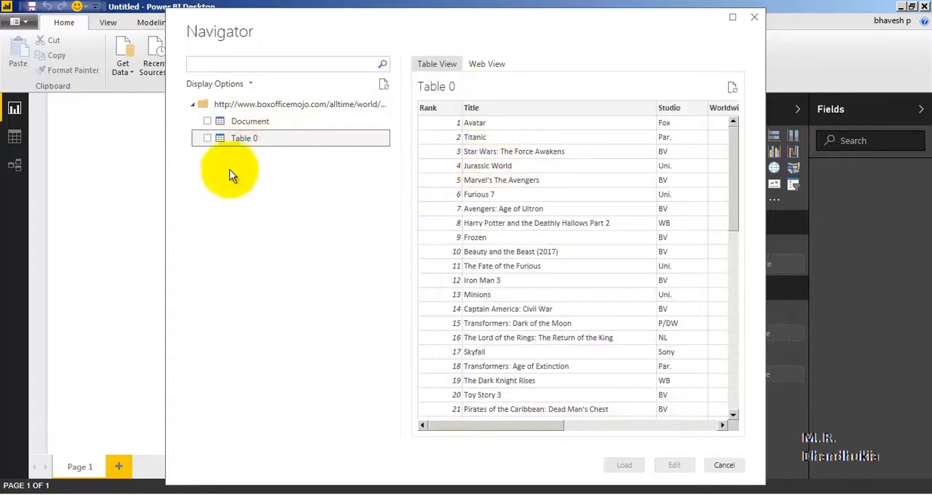
click(207, 140)
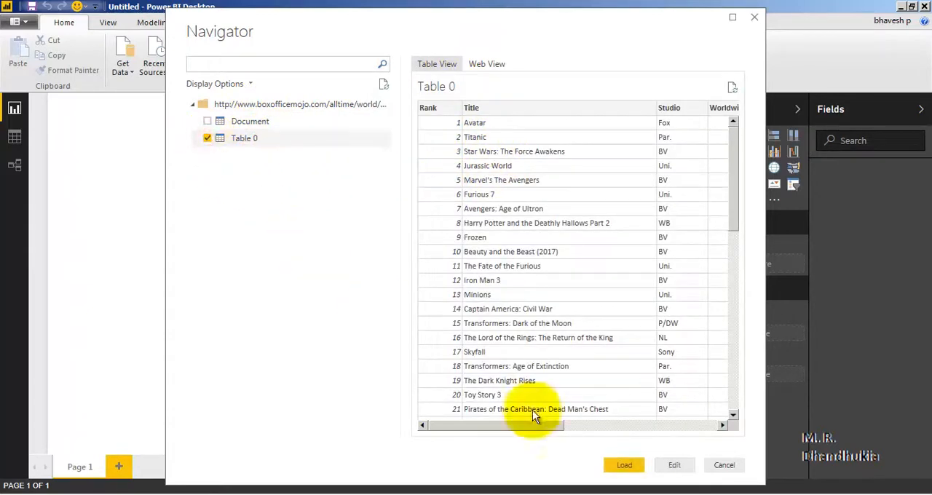
click(674, 467)
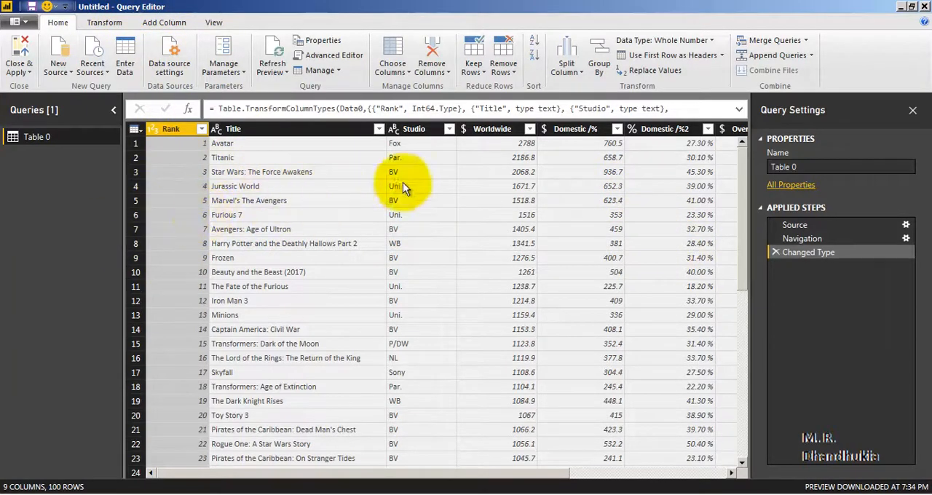
Look over the imported movie table and switch back to the Box Office Mojo page in the browser.
drag(442, 472, 372, 481)
click(246, 494)
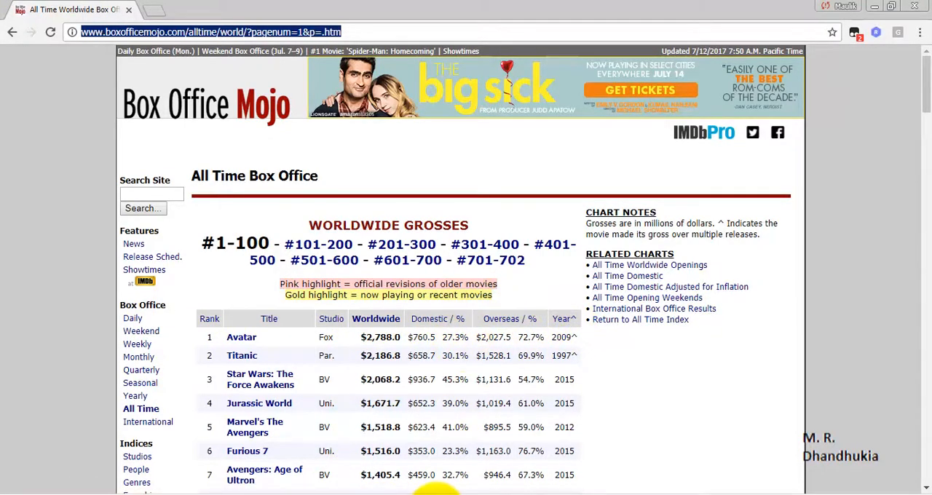
Switch back to the Query Editor and look through the imported Table 0 rows from rank 1 down to rank 100.
click(441, 492)
click(440, 480)
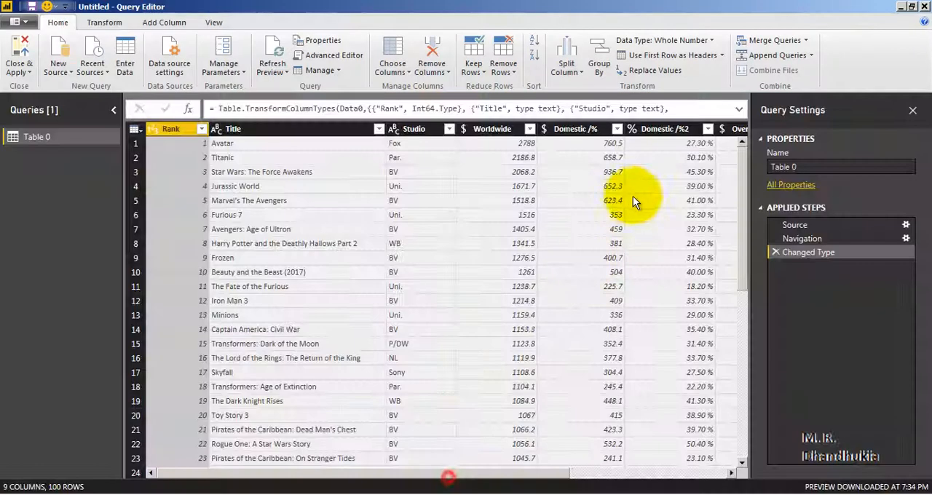
drag(518, 475, 414, 470)
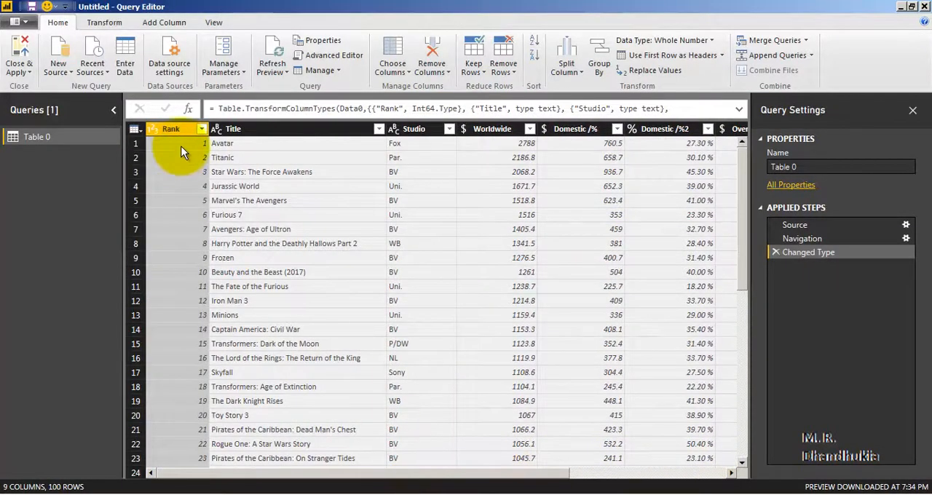
click(56, 136)
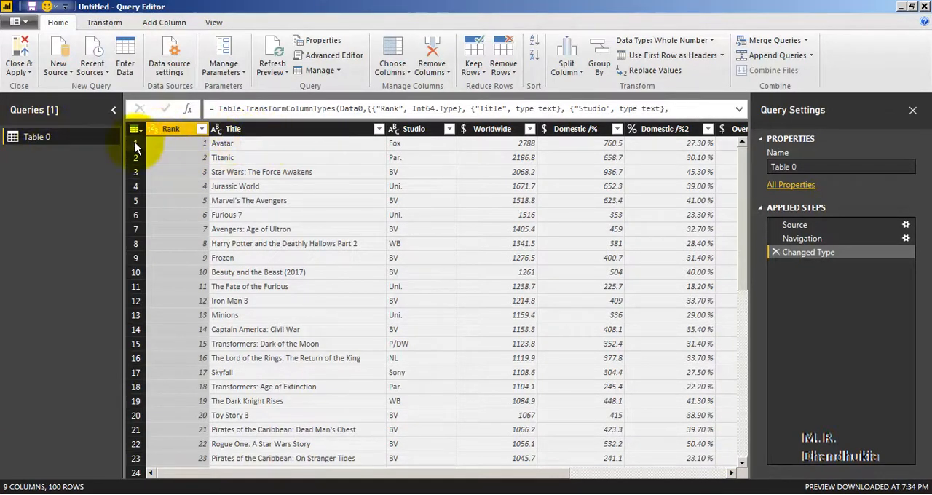
drag(742, 166, 733, 322)
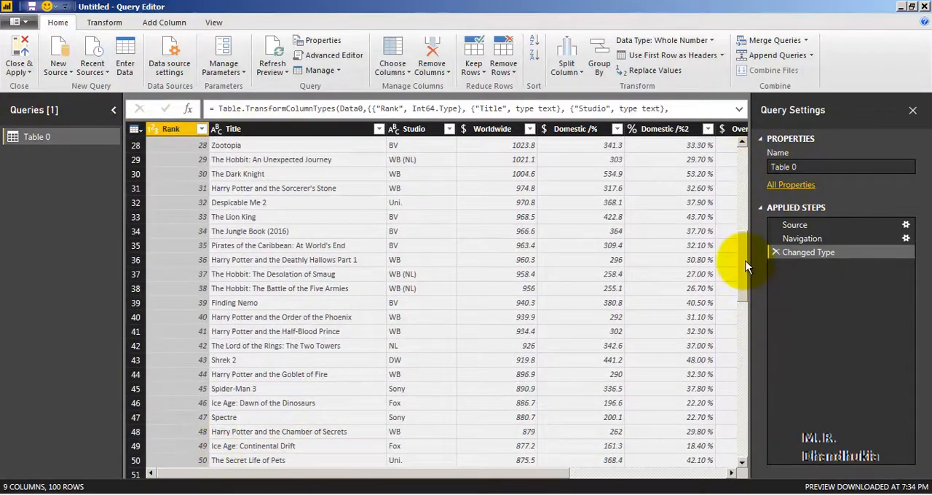
drag(742, 261, 761, 455)
click(196, 460)
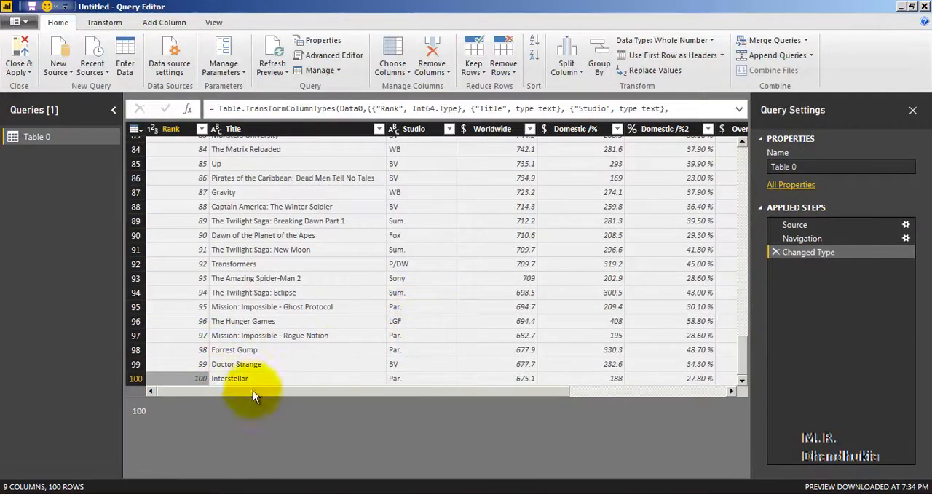
drag(743, 366, 751, 397)
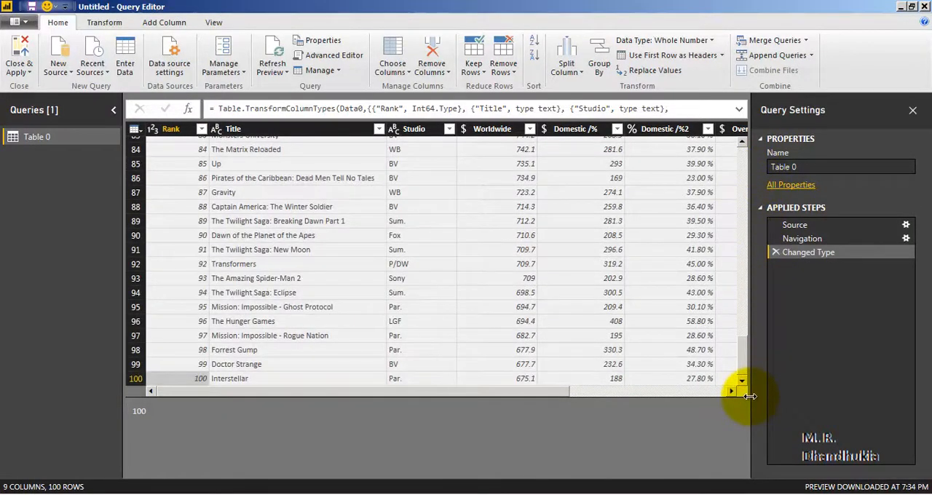
drag(750, 393, 761, 154)
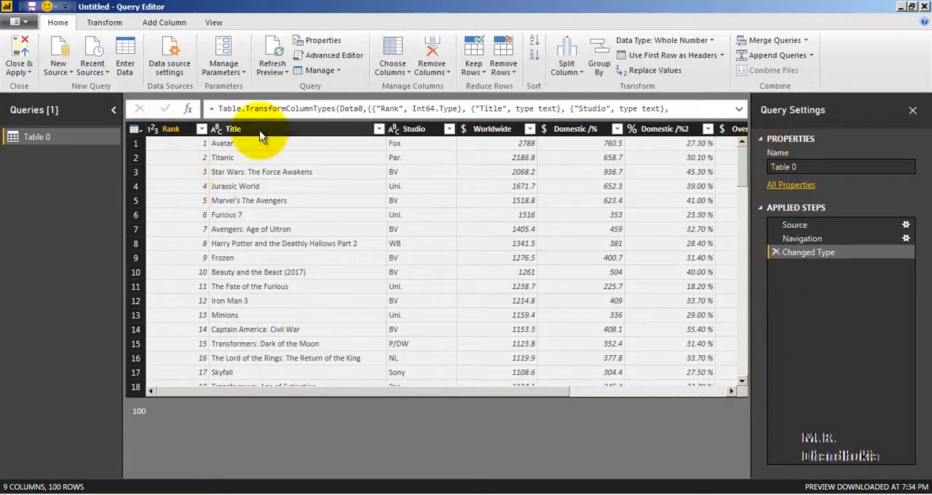
Open the Advanced Editor for Table 0 and examine the query code, especially the pagenum value in the source URL.
click(318, 56)
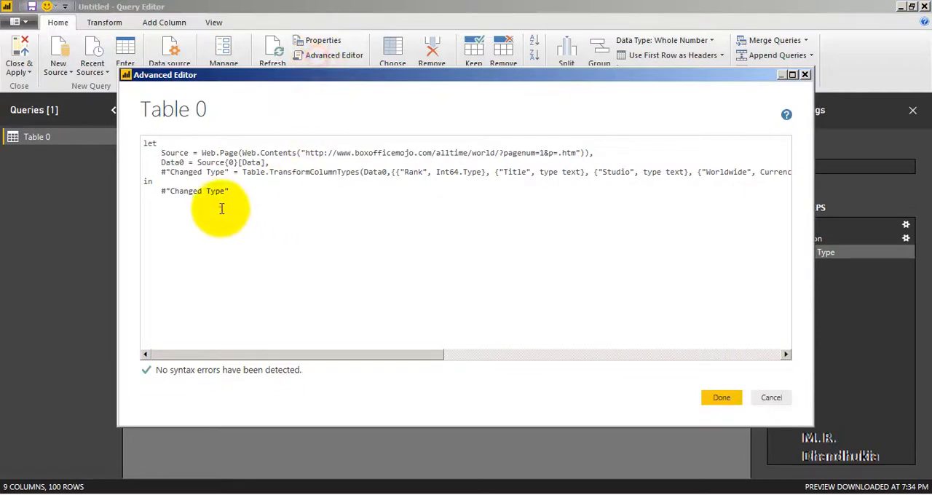
drag(250, 194, 145, 142)
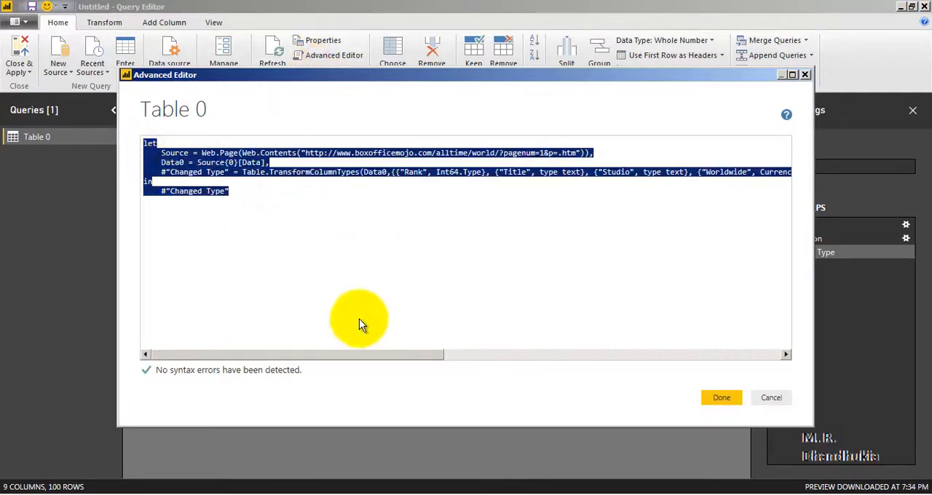
click(313, 353)
drag(418, 353, 351, 355)
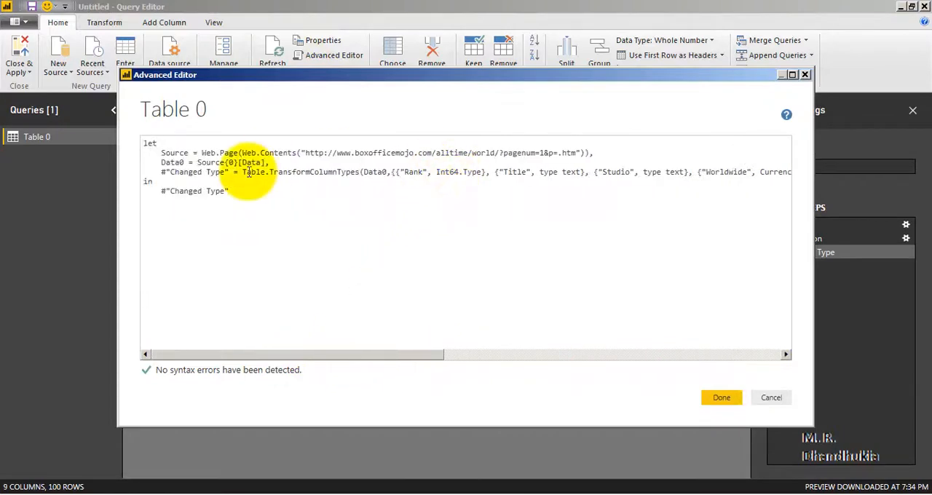
click(220, 143)
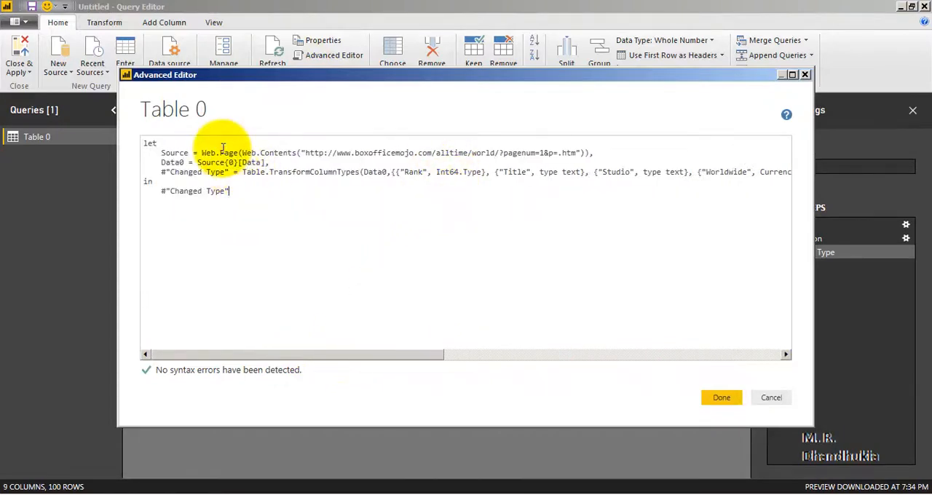
double_click(541, 153)
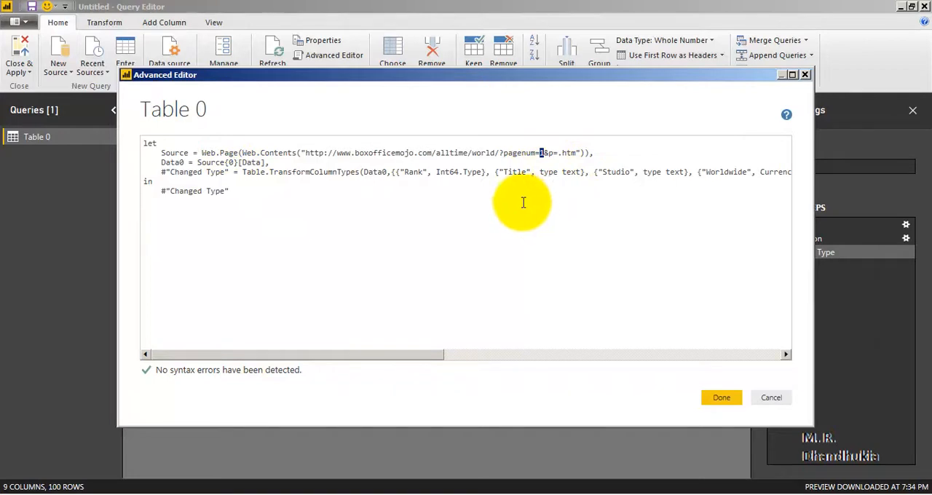
drag(245, 191, 126, 143)
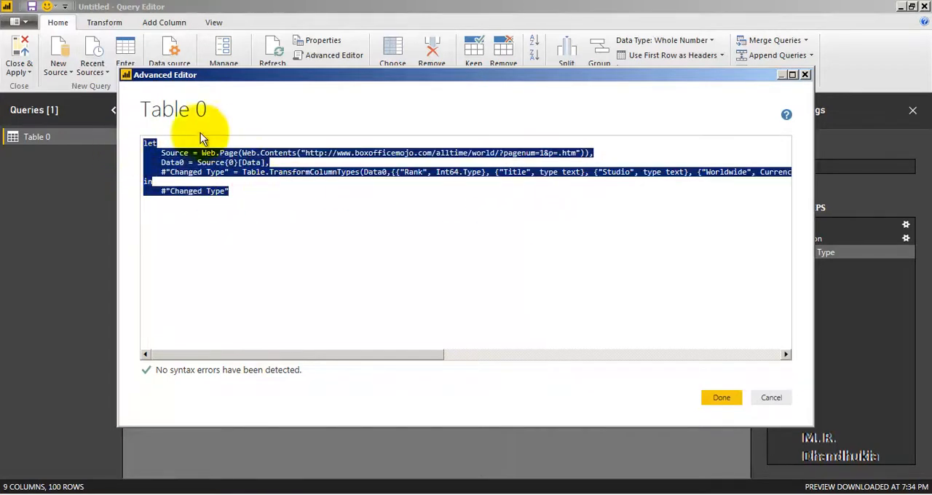
click(543, 157)
double_click(541, 154)
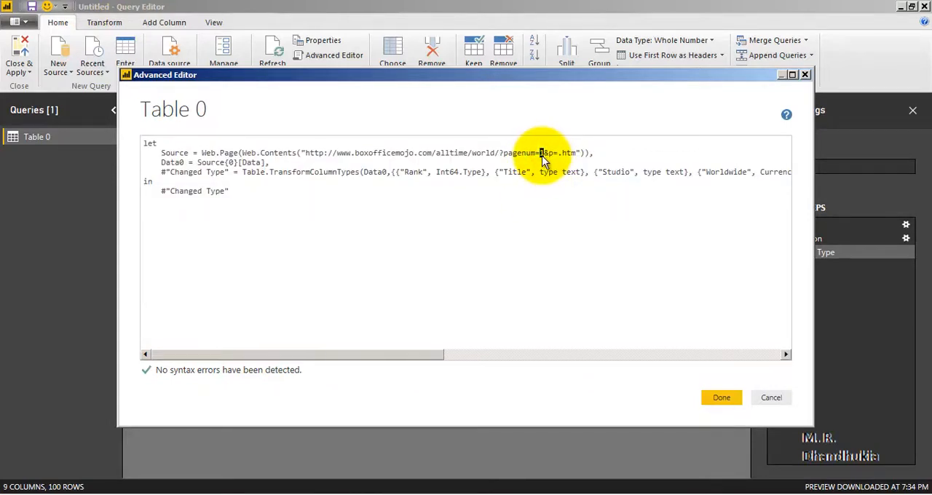
Insert the function header (PageNumber)=> on its own line above the let statement.
click(146, 143)
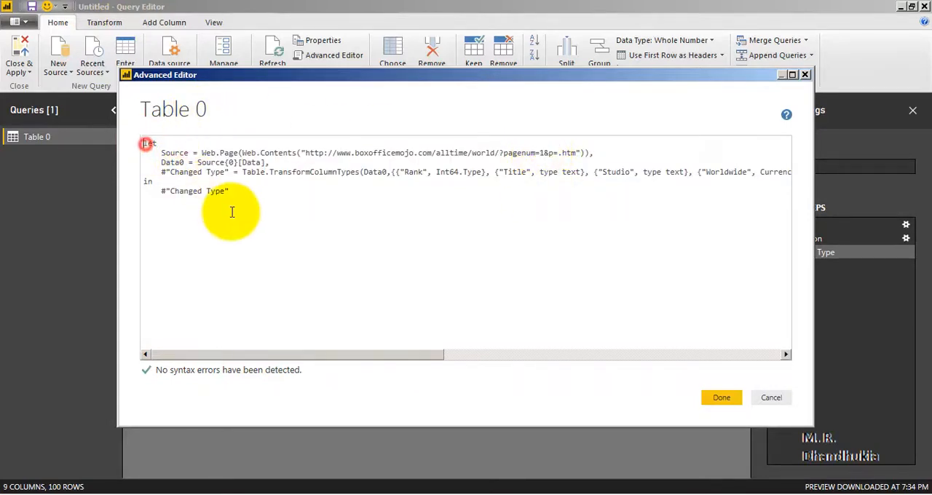
key(Return)
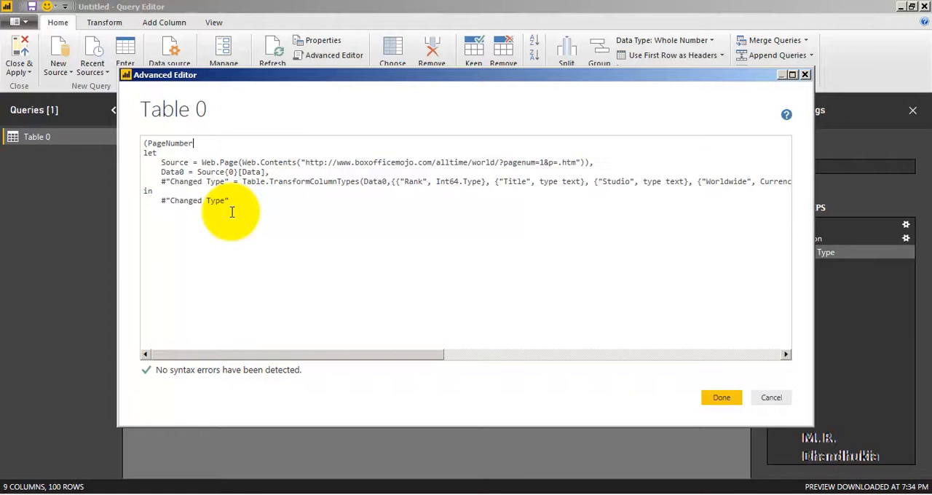
text((PageNumber)=>)
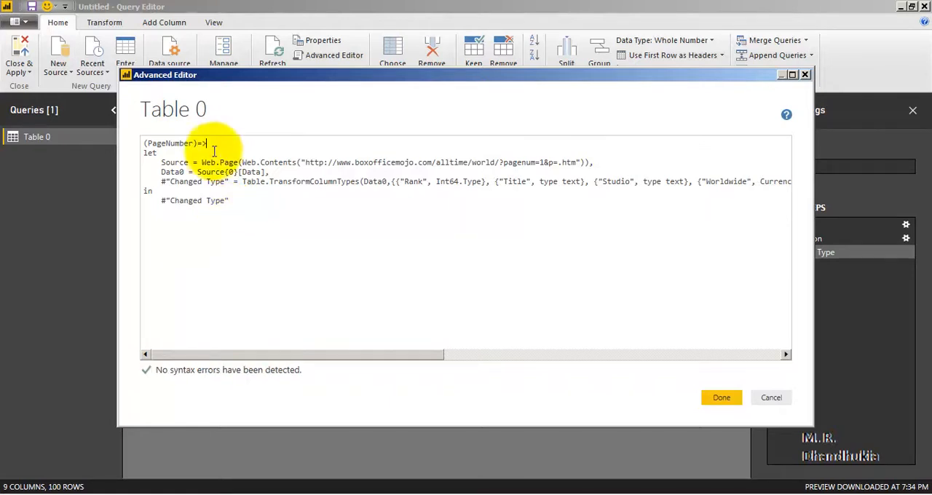
Examine the PageNumber parameter declared in the function header of the query code.
drag(205, 143, 144, 143)
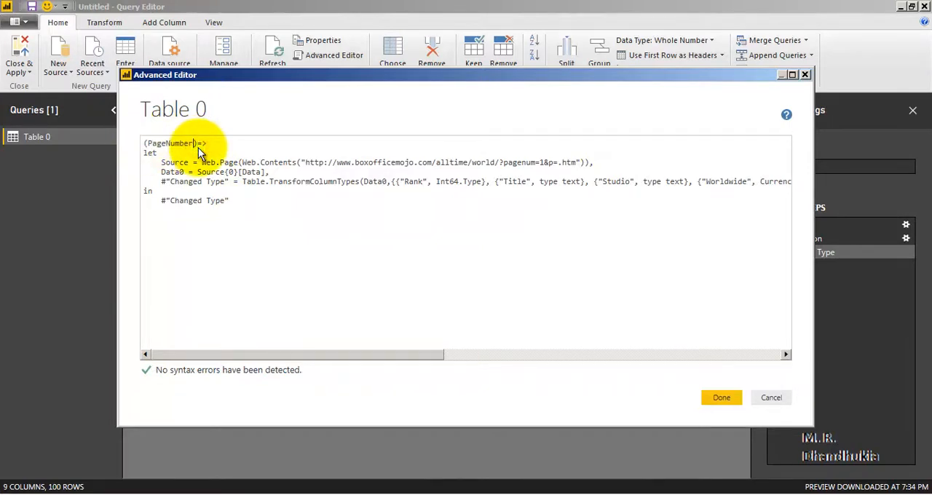
key(Left)
key(Left)
key(Left)
key(Left)
key(Left)
key(Left)
key(Left)
key(Left)
key(Left)
key(Left)
key(Left)
key(Left)
key(shift+Right)
key(shift+Right)
key(shift+Right)
key(shift+Right)
key(shift+Right)
key(shift+Right)
key(shift+Right)
key(shift+Right)
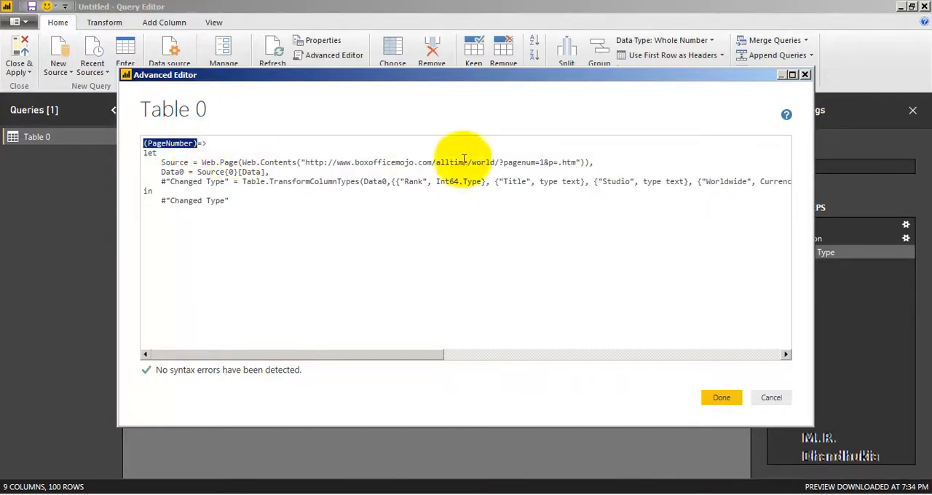
Replace the page number 1 in the source URL with a string break, giving pagenum="& &"p=.htm.
click(541, 162)
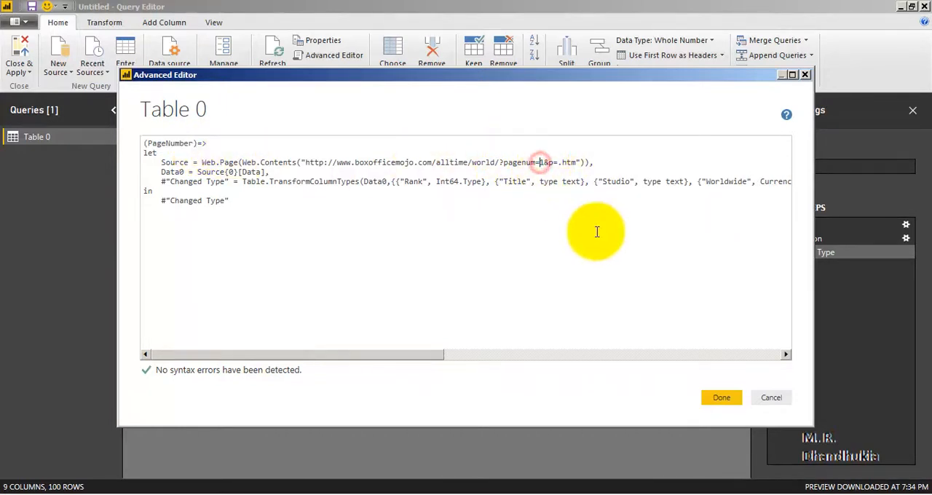
key(BackSpace)
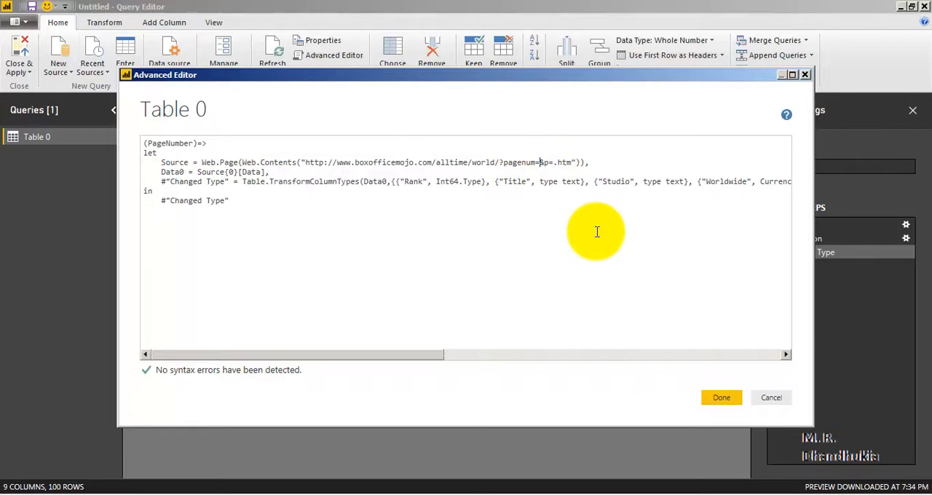
key(ctrl+z)
text(")
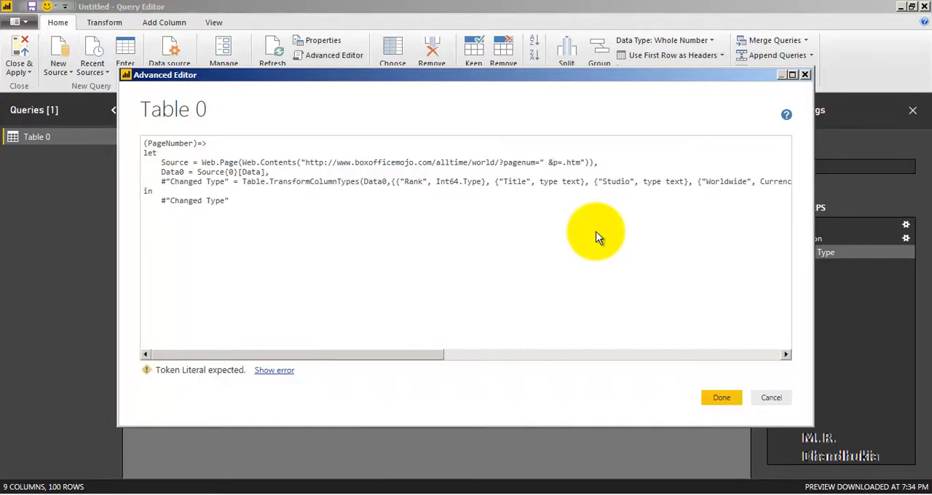
text(")
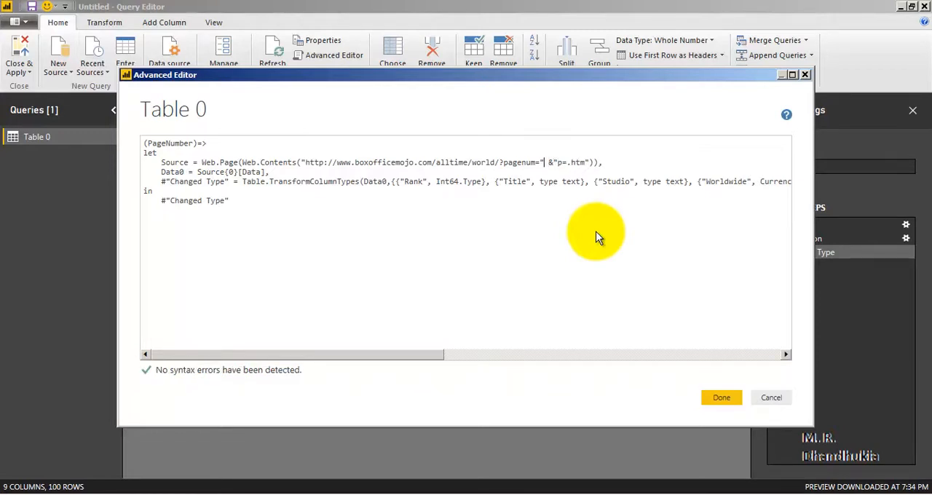
text(&)
key(Right)
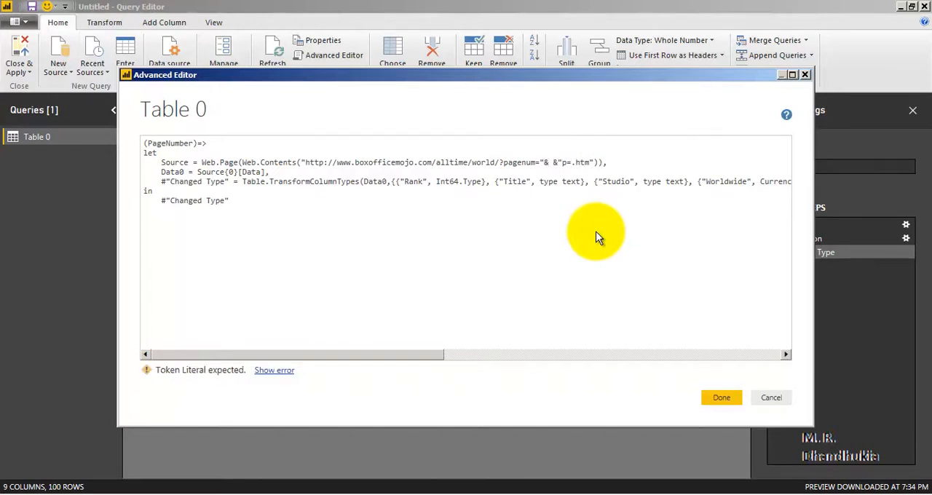
Insert Number.ToText(PageNumber) between the two ampersands in the source URL and remove the extra space after it.
key(shift+Right)
double_click(180, 144)
click(551, 161)
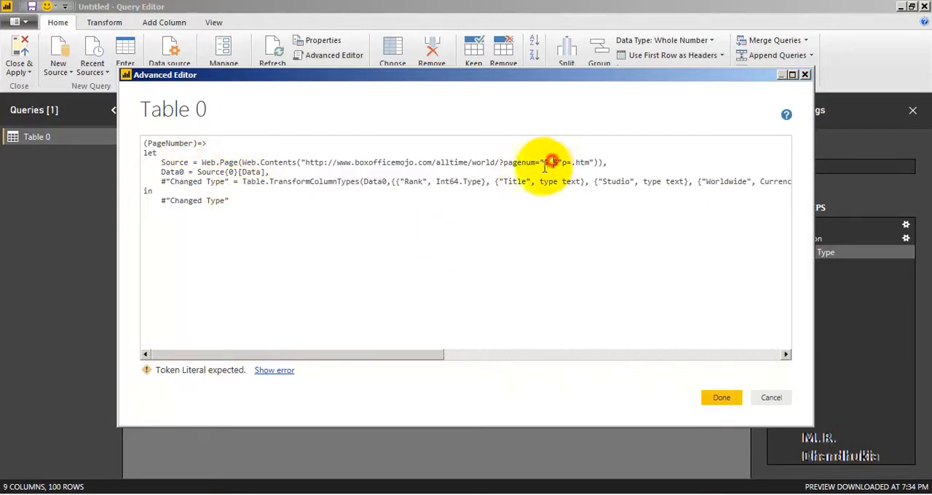
text(N)
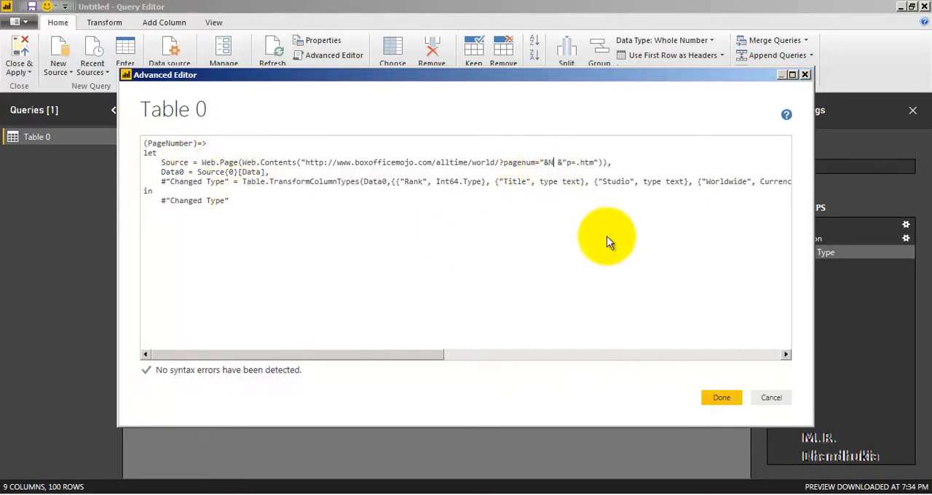
text(umber.ToTex)
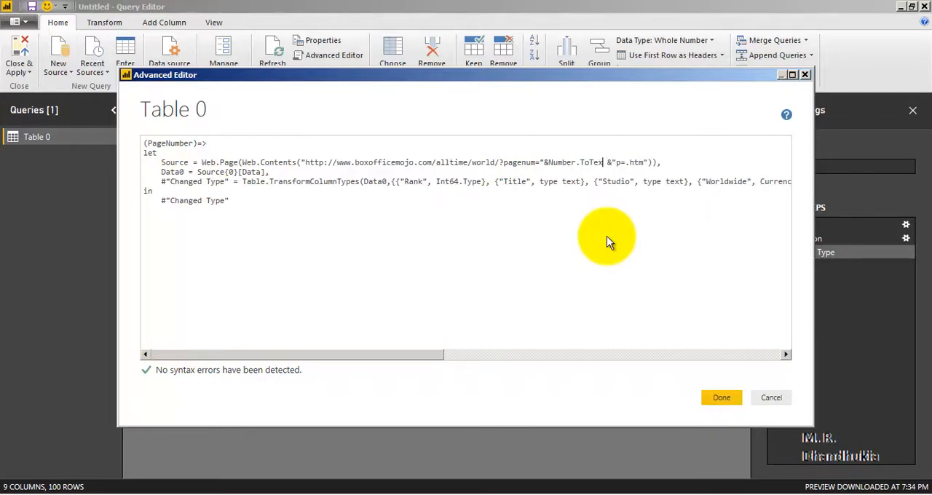
text(t(PageNumber))
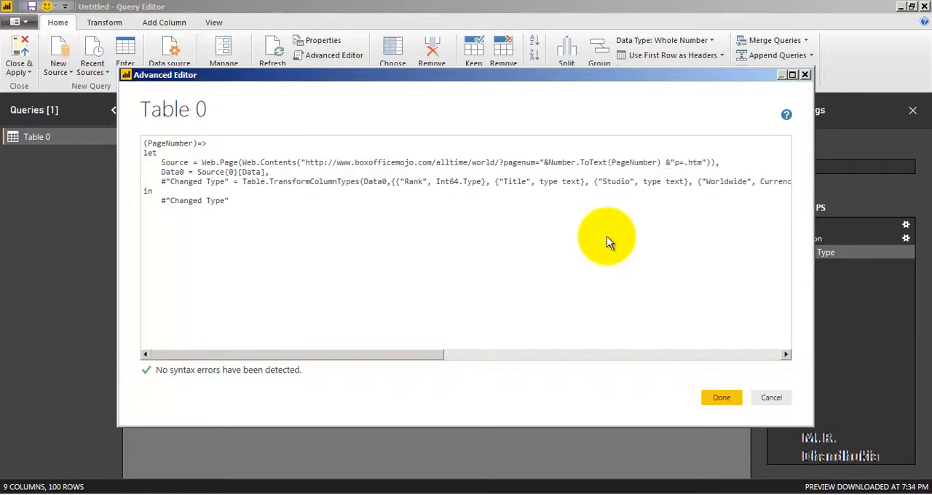
key(Delete)
Check the Number.ToText(PageNumber) concatenation in the source URL and apply the edited code to turn Table 0 into a function.
key(Left)
key(Left)
key(Left)
key(Left)
key(Left)
key(Left)
key(Left)
key(Left)
key(Left)
key(Left)
key(Left)
key(Left)
key(Left)
key(Left)
key(Left)
key(Left)
key(Left)
key(Left)
key(Left)
key(Left)
key(Left)
key(Left)
key(Left)
key(Left)
key(shift+Right)
key(shift+Right)
key(shift+Right)
key(shift+Right)
key(shift+Right)
key(shift+Right)
key(shift+Right)
key(shift+Right)
key(shift+Right)
key(shift+Right)
key(shift+Right)
key(shift+Right)
key(shift+Right)
key(shift+Right)
key(shift+Right)
key(shift+Right)
key(shift+Right)
key(shift+Right)
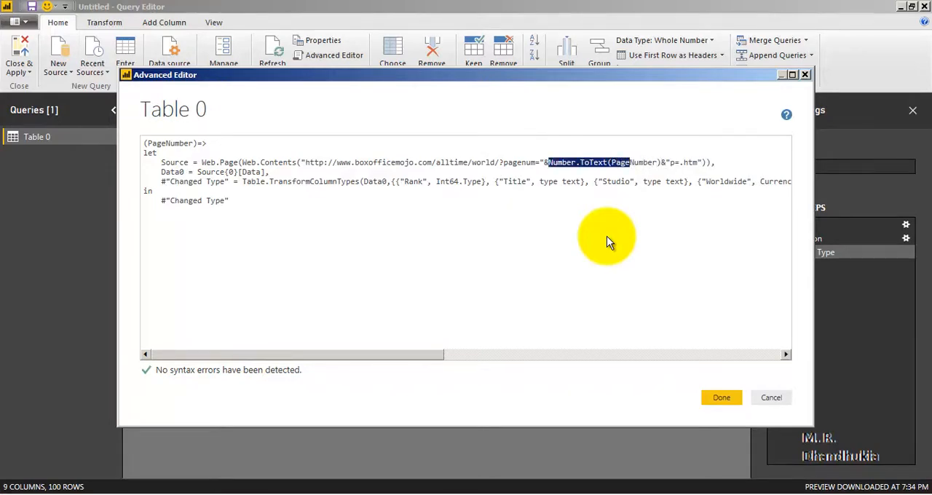
key(shift+Right)
key(shift+Right)
key(shift+Right)
key(shift+Right)
key(shift+Right)
key(shift+Right)
key(shift+Right)
key(Right)
key(shift+Right)
key(shift+Right)
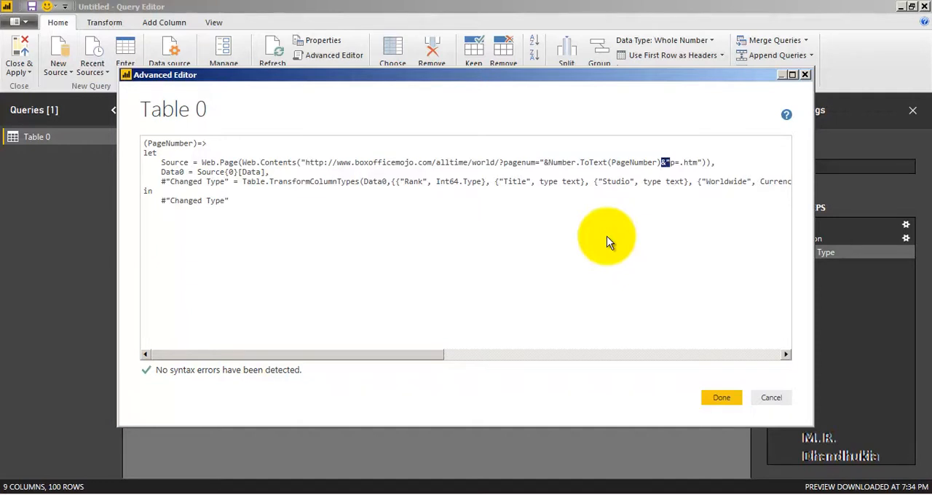
key(Left)
key(Left)
key(Left)
key(Left)
key(Left)
key(Left)
key(Left)
key(Left)
key(Left)
key(Left)
key(Left)
key(Left)
key(Left)
key(Left)
key(Left)
key(Left)
key(Left)
key(Left)
key(Left)
key(Left)
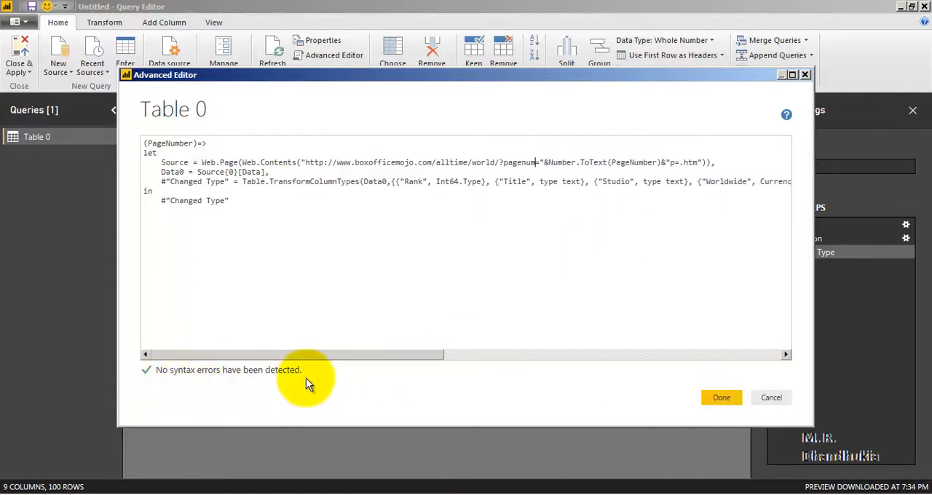
click(717, 399)
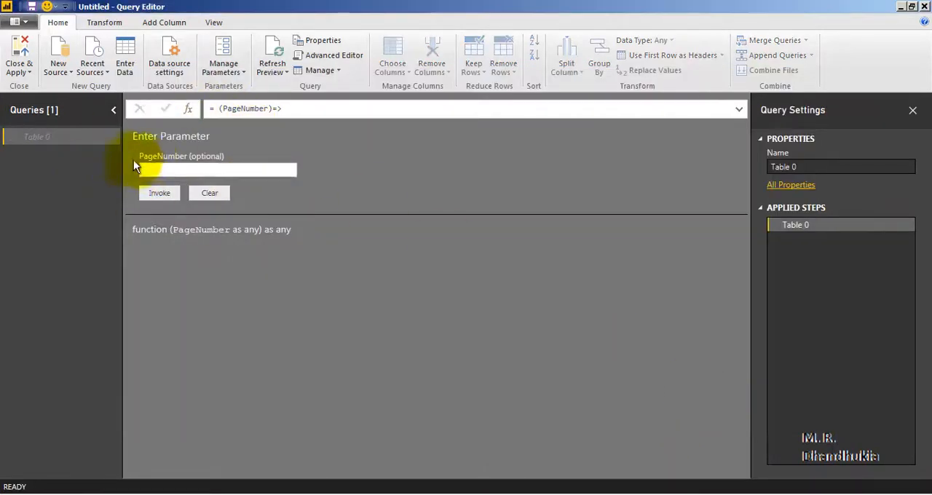
Rename the Table 0 function query as MoviesList.
right_click(43, 138)
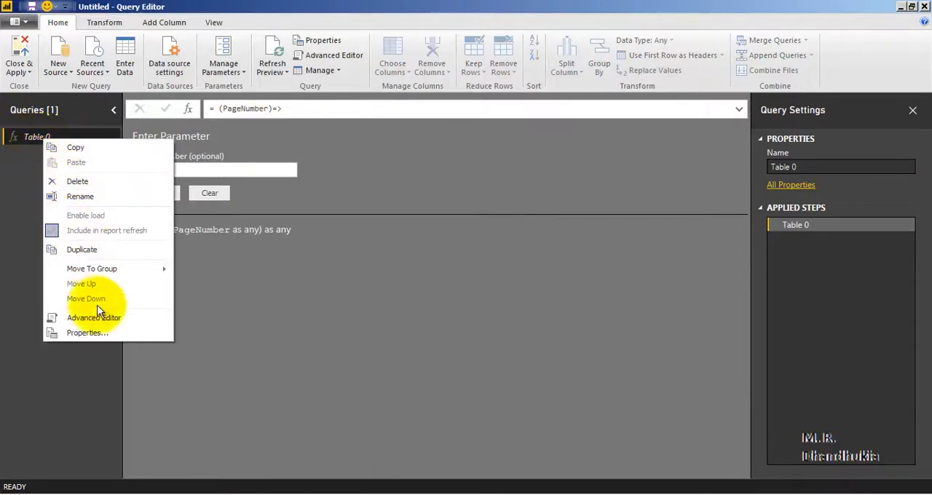
click(100, 195)
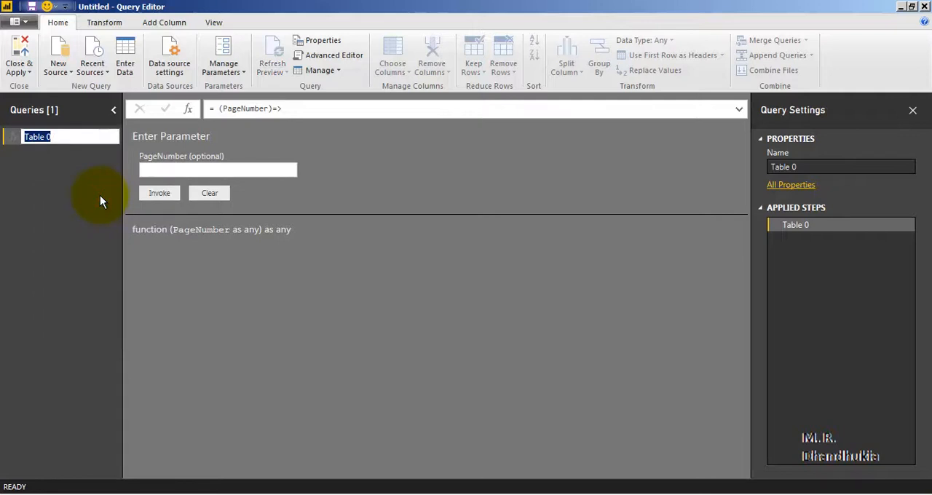
text(MoviesList)
key(Return)
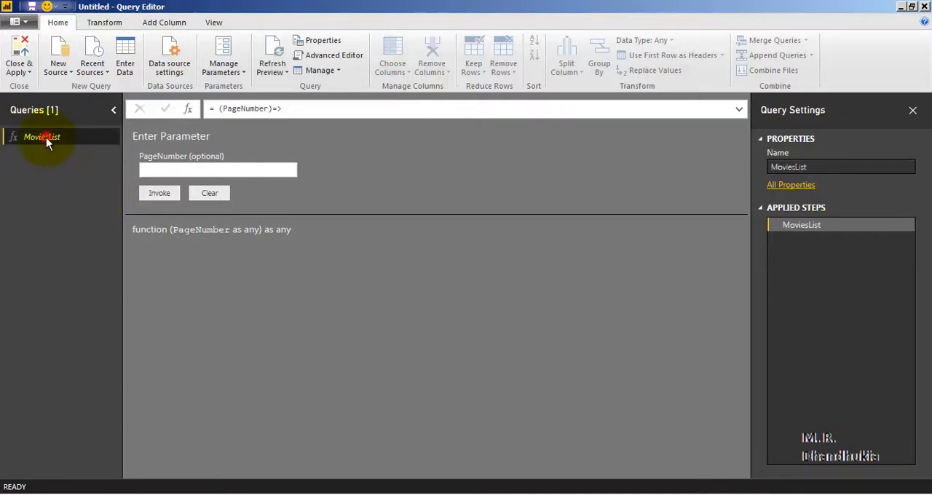
Invoke the MoviesList function with PageNumber 1 and look through the returned rows.
click(169, 169)
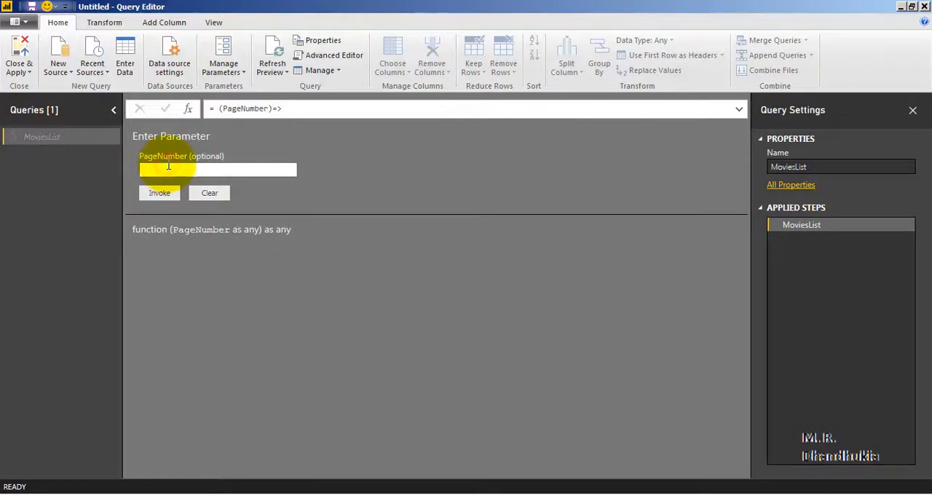
text(1)
click(153, 194)
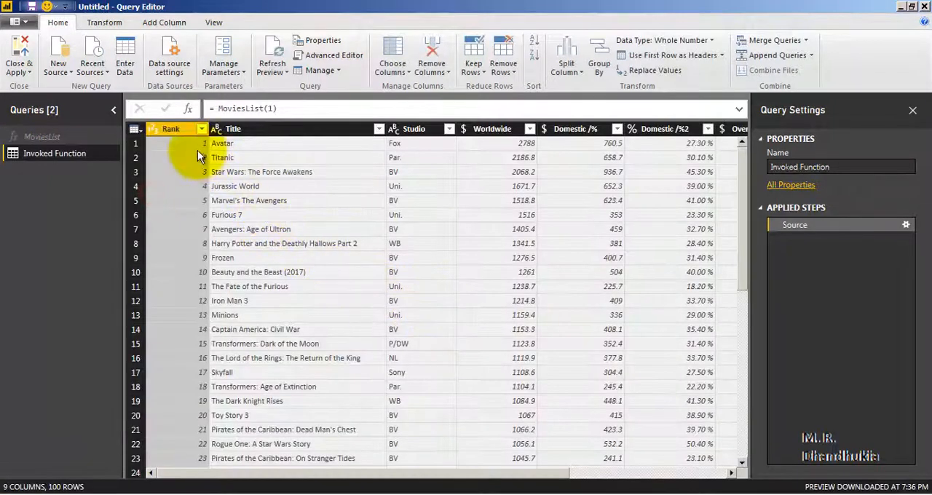
mouse_move(744, 174)
mouse_down()
mouse_move(765, 470)
mouse_move(741, 162)
mouse_up()
Invoke the MoviesList function with PageNumber 2 and look through the returned rows.
click(64, 139)
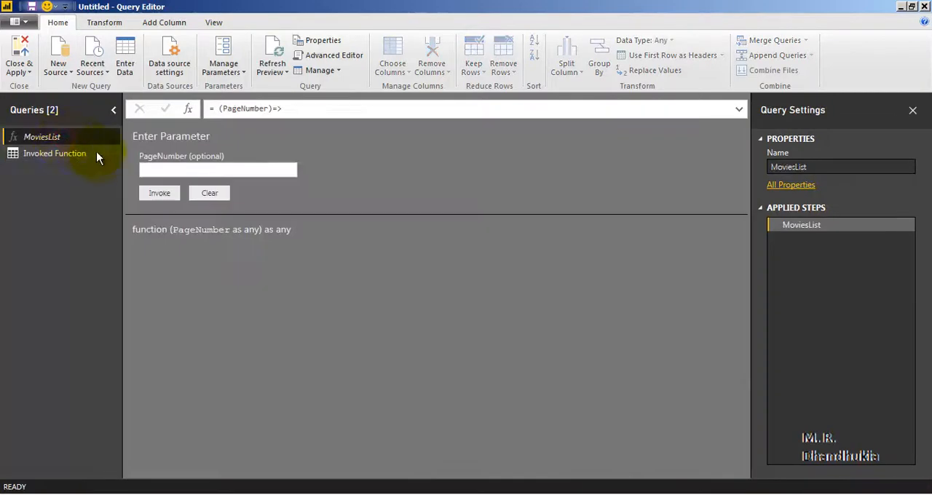
click(175, 170)
text(2)
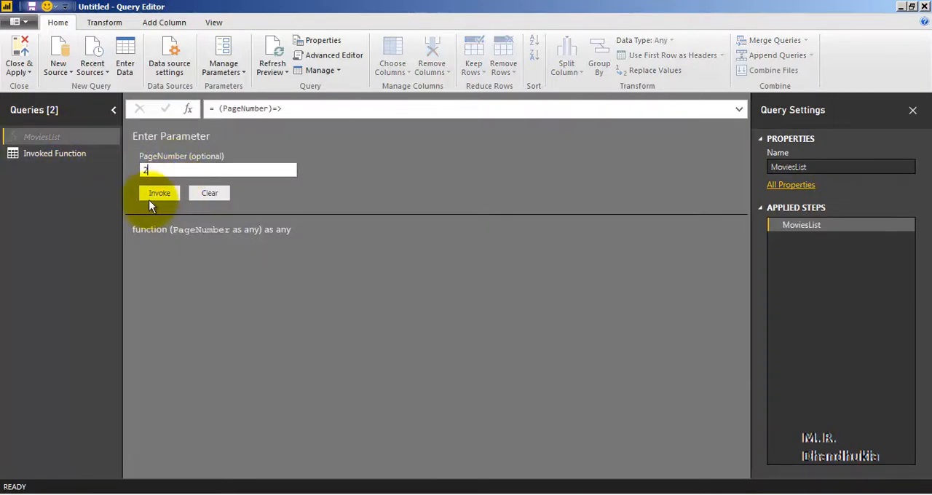
click(157, 193)
mouse_move(744, 162)
mouse_down()
mouse_move(753, 379)
mouse_move(749, 427)
mouse_move(737, 435)
mouse_move(749, 147)
mouse_up()
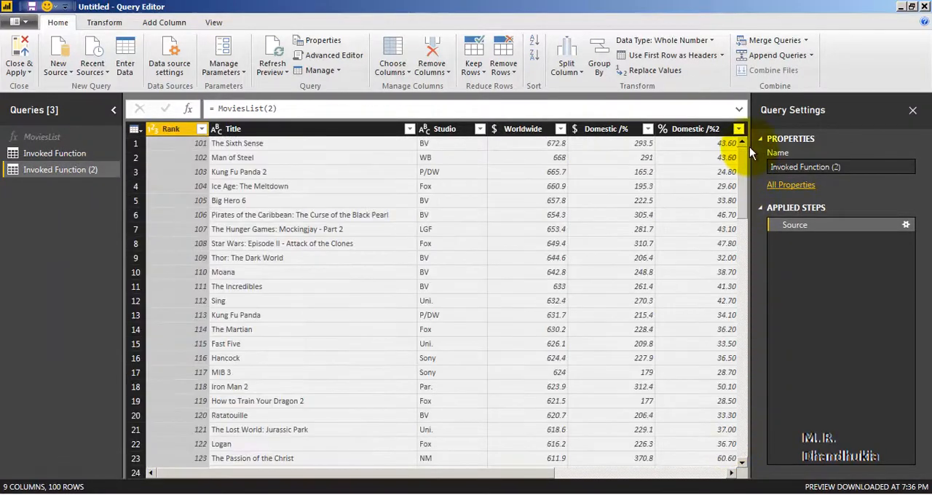
Invoke the MoviesList function with PageNumber 7 and look through the returned rows to the end.
click(45, 137)
click(175, 169)
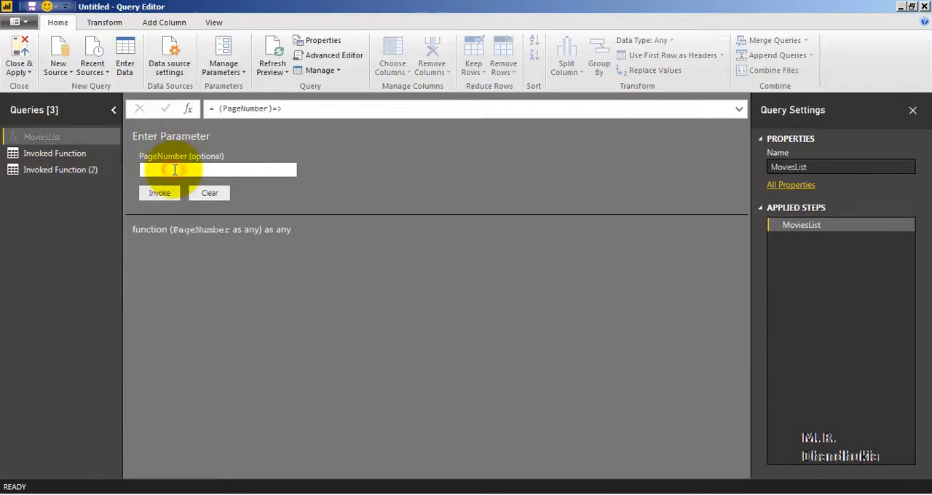
text(7)
click(162, 194)
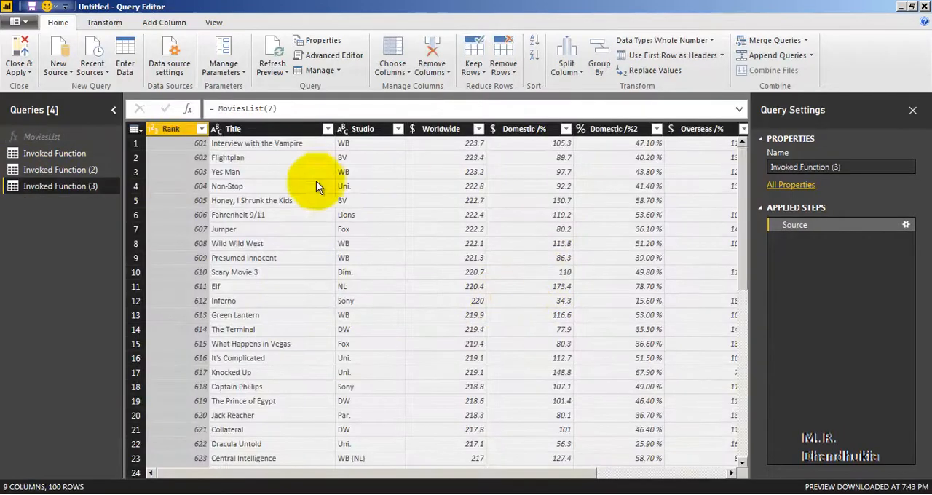
drag(743, 172, 745, 442)
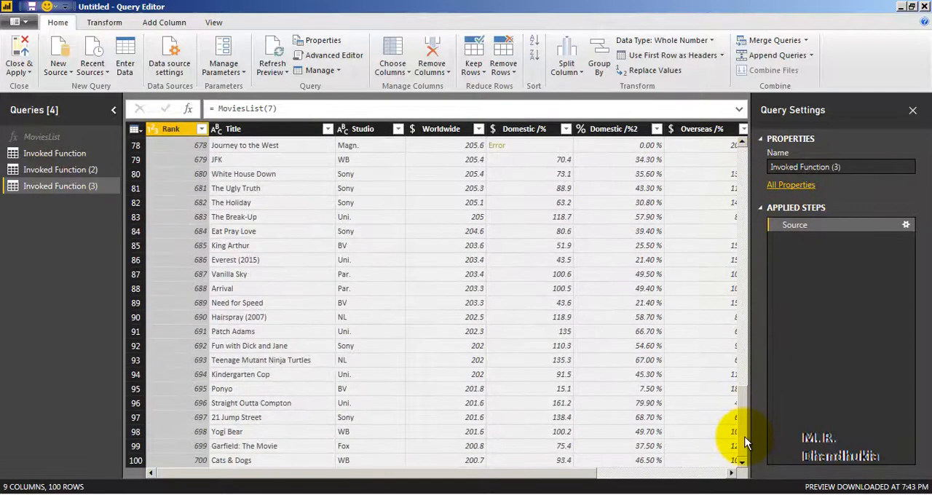
Delete the two test queries for pages 7 and 2, Invoked Function (3) and Invoked Function (2).
right_click(65, 185)
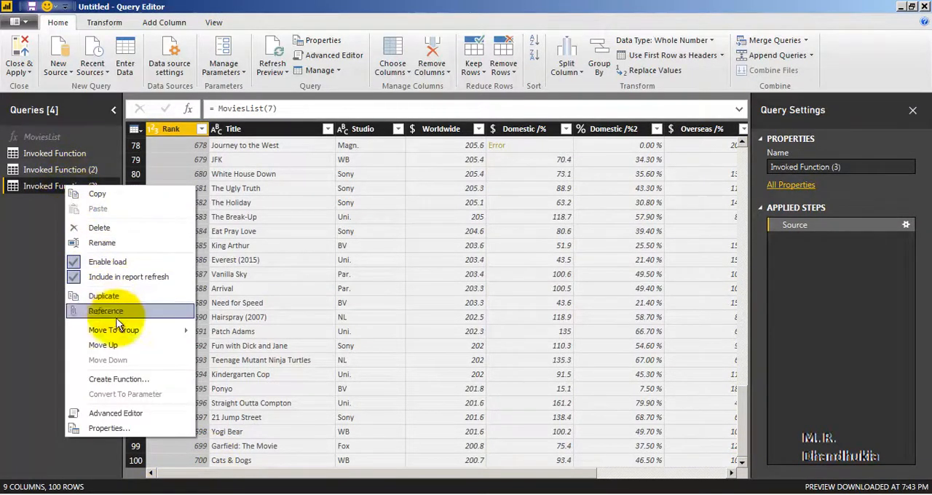
click(105, 228)
click(523, 276)
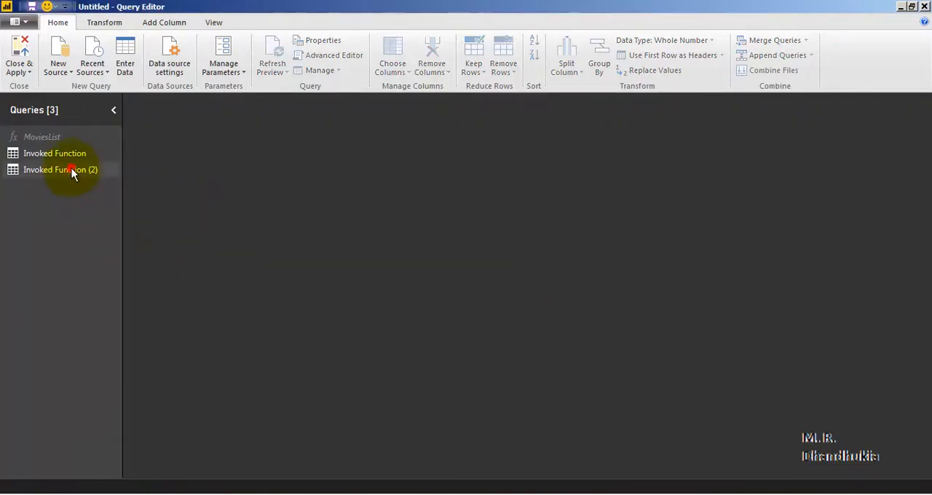
right_click(71, 169)
click(131, 211)
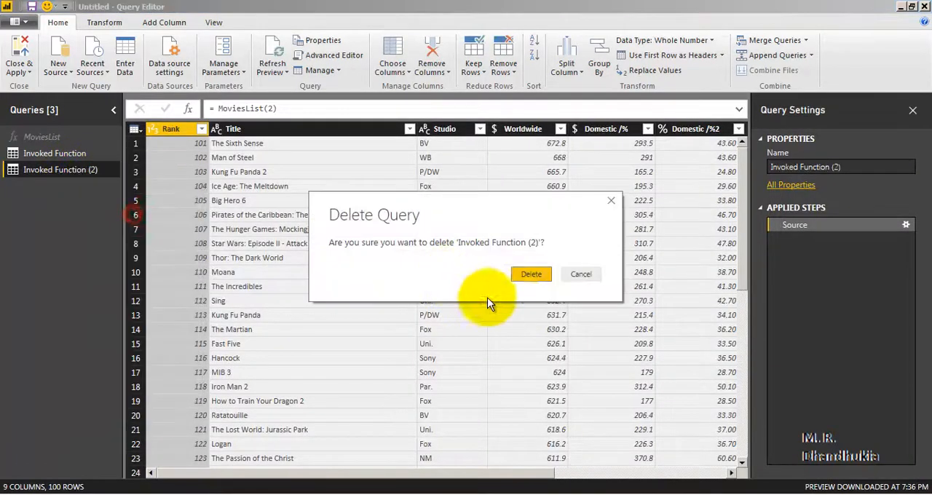
click(524, 276)
Check the page 1 test query Invoked Function and delete it, keeping only the MoviesList function.
click(34, 151)
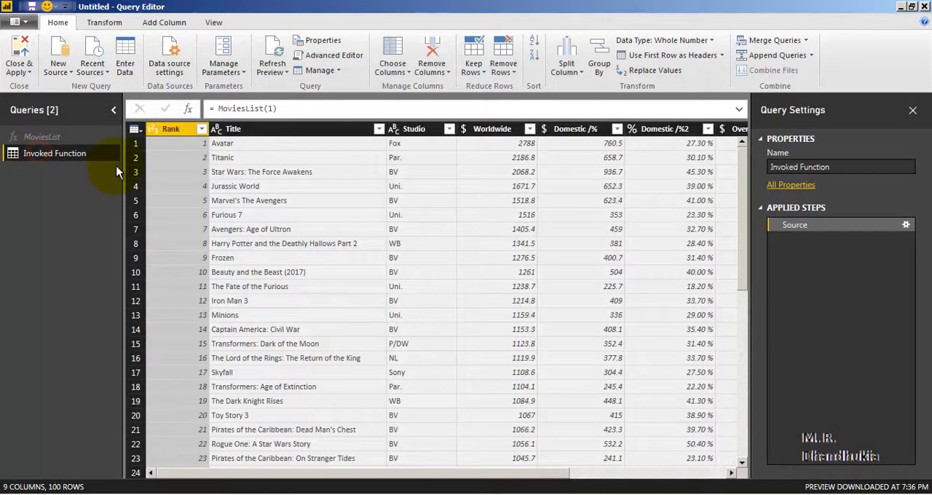
double_click(270, 108)
right_click(67, 151)
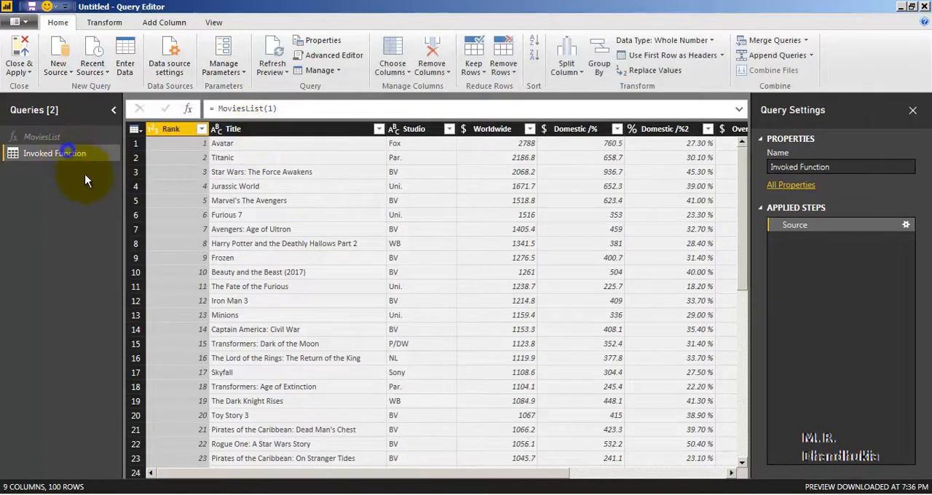
click(77, 198)
right_click(70, 153)
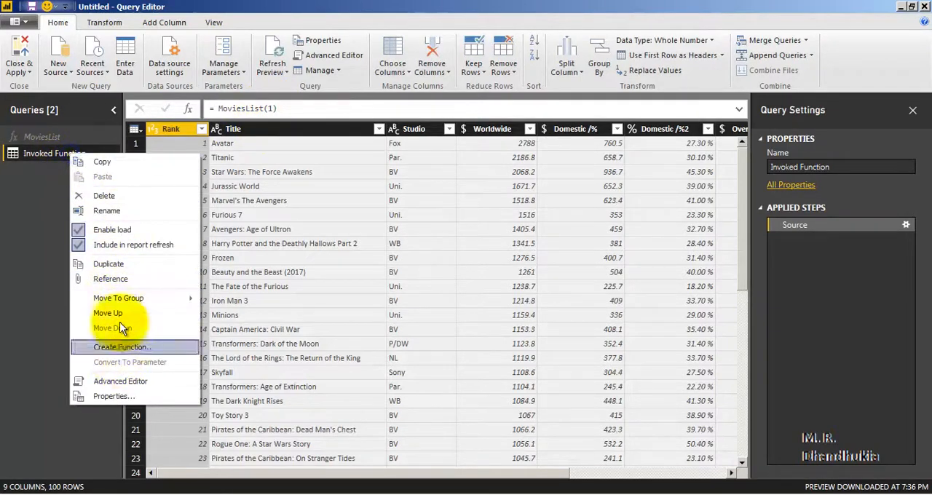
click(124, 193)
click(531, 273)
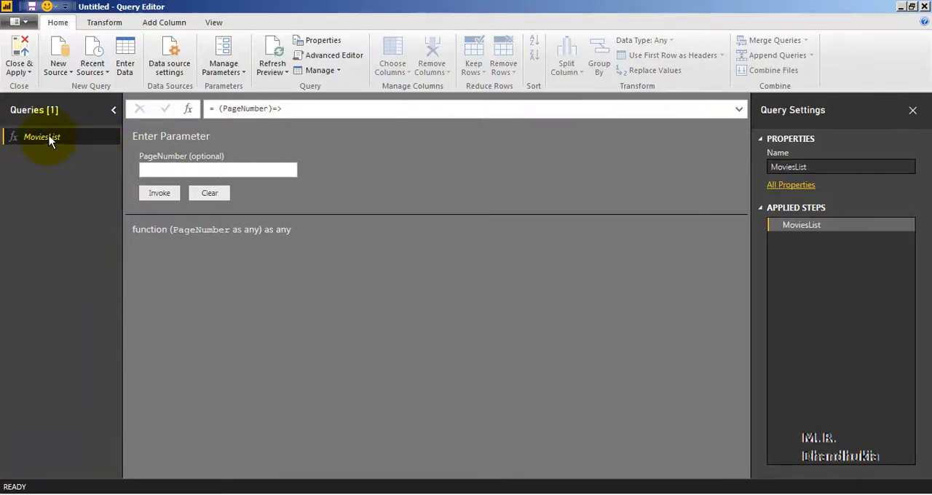
Save the report as Data_from_Web in the 01_Create_Report folder.
click(31, 6)
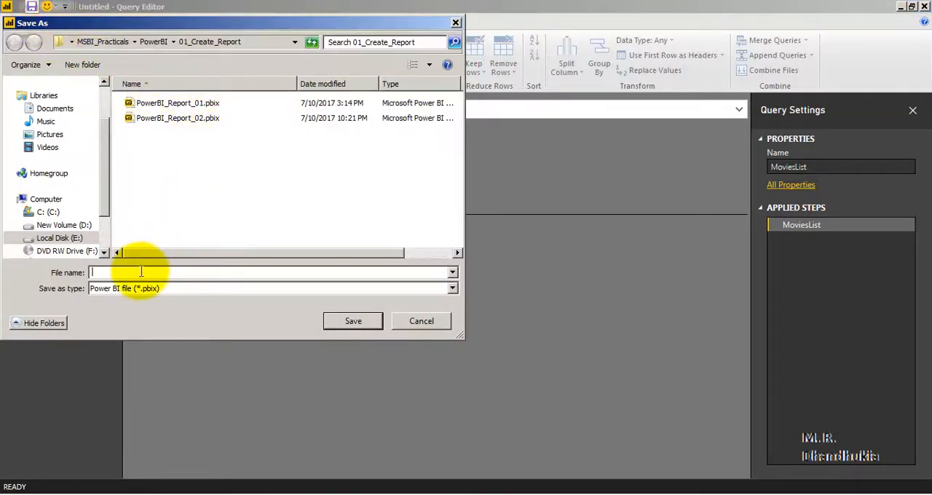
text(Data_from_Web)
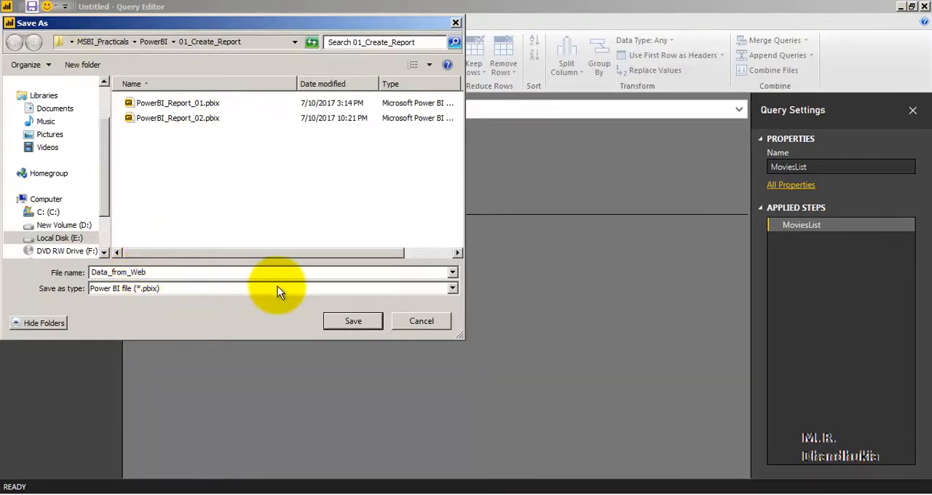
click(353, 321)
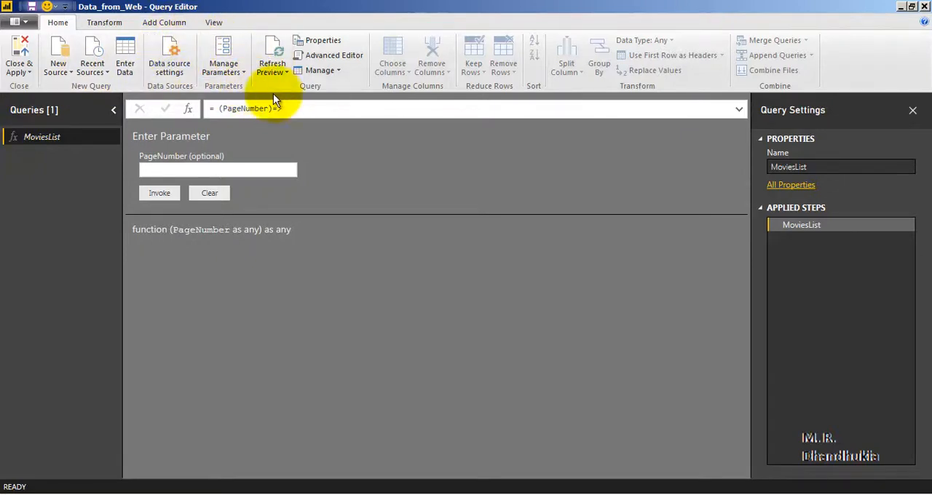
Create a blank query with the number list ={1..7} and convert the list to a table with the default settings.
click(67, 69)
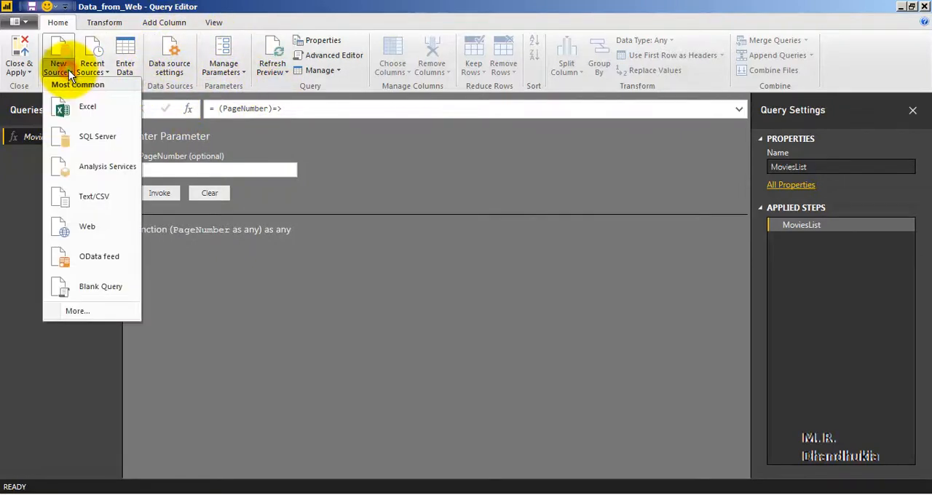
click(110, 287)
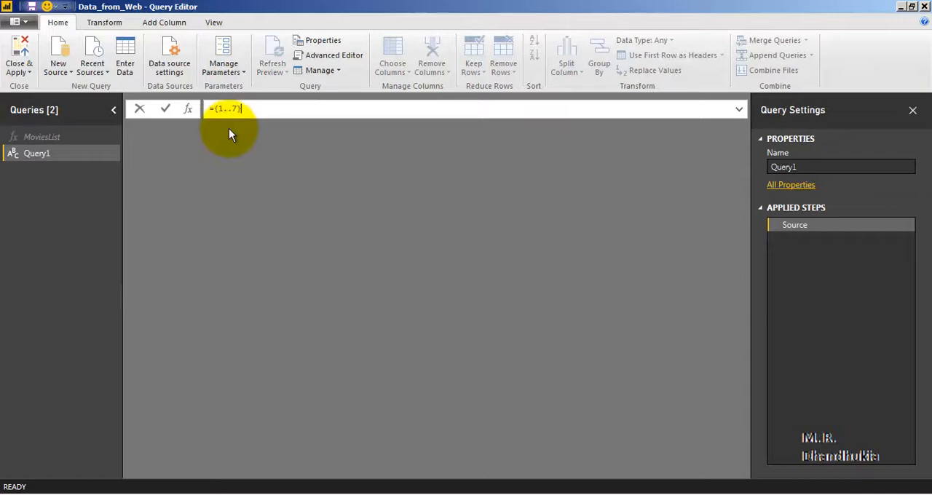
key(Return)
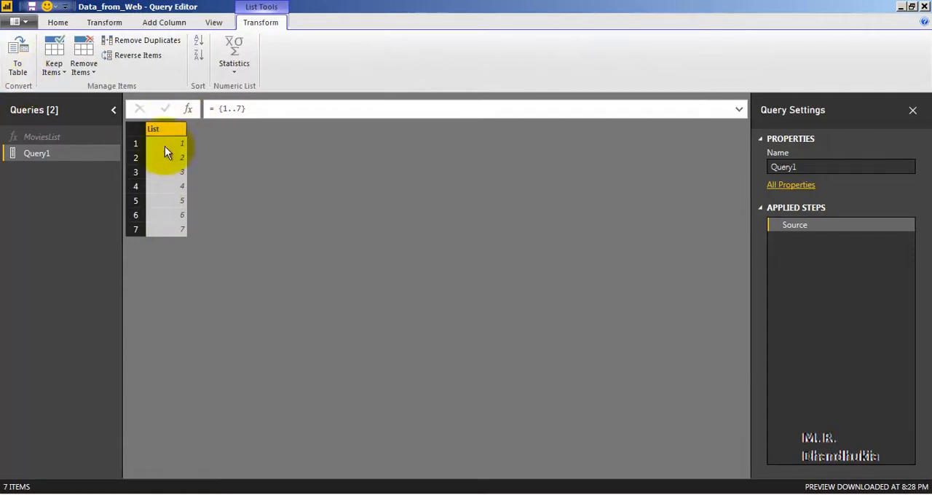
click(20, 64)
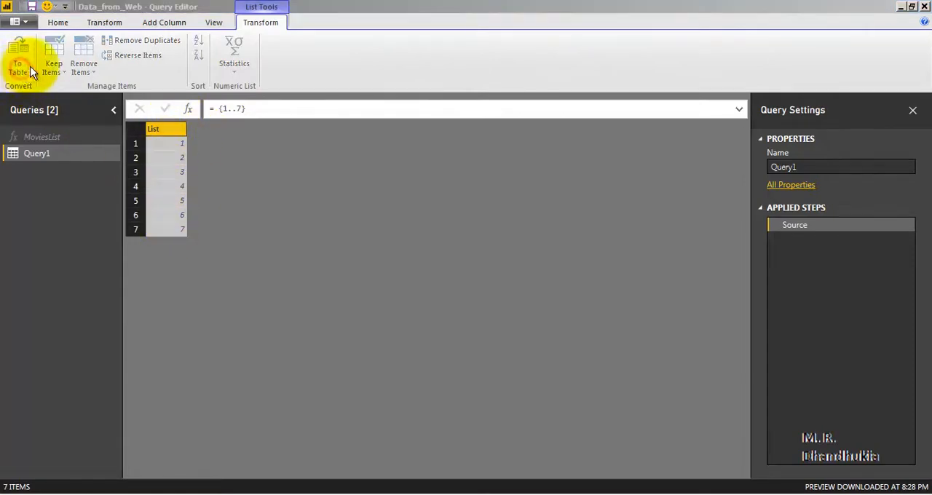
click(604, 308)
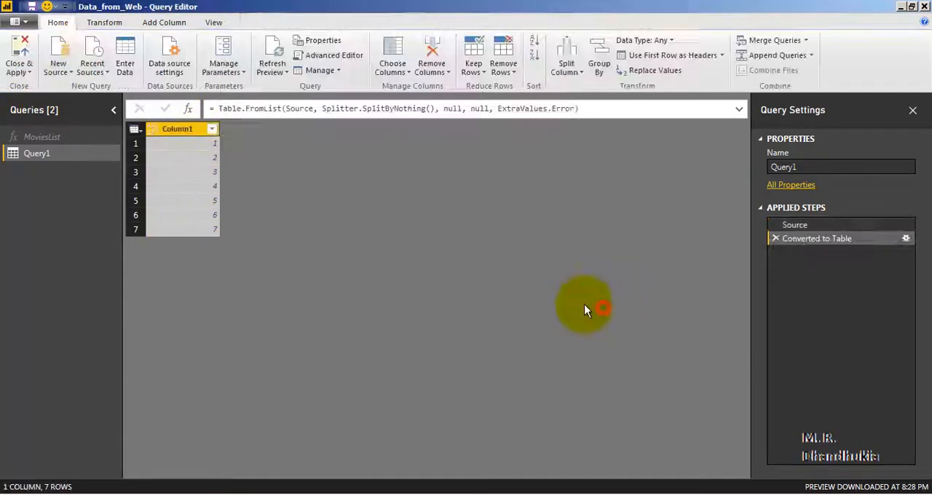
Rename Column1 of the number table to SrNo and save the file.
right_click(185, 128)
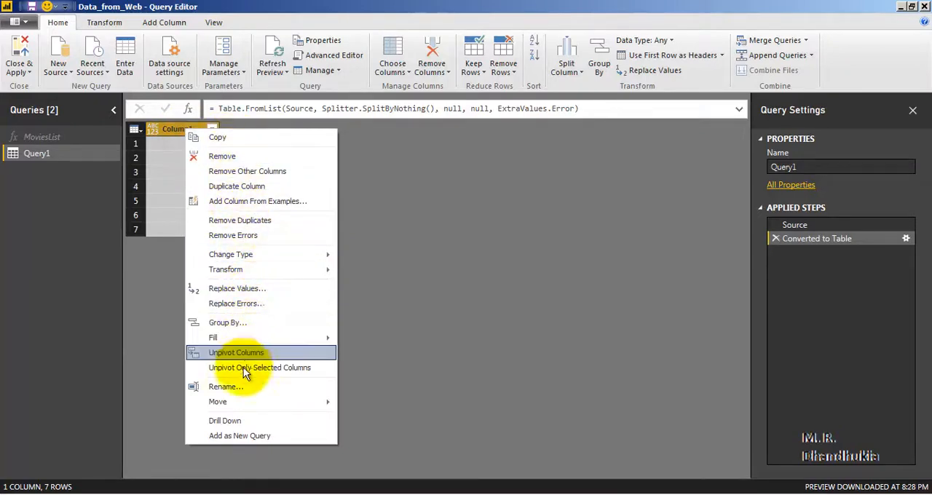
click(244, 387)
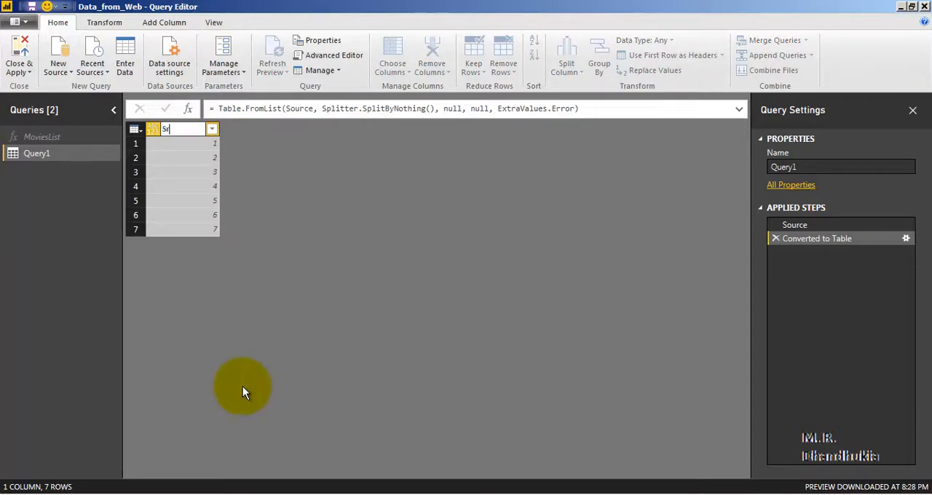
click(185, 201)
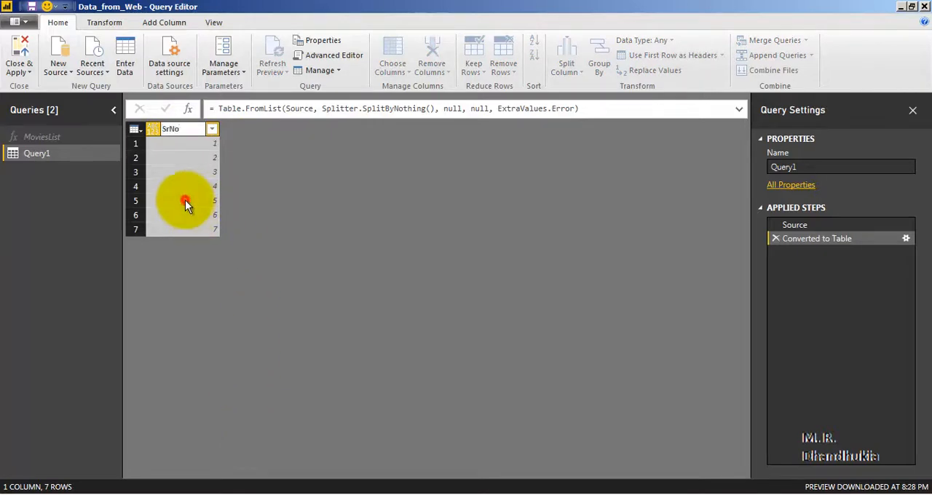
click(31, 7)
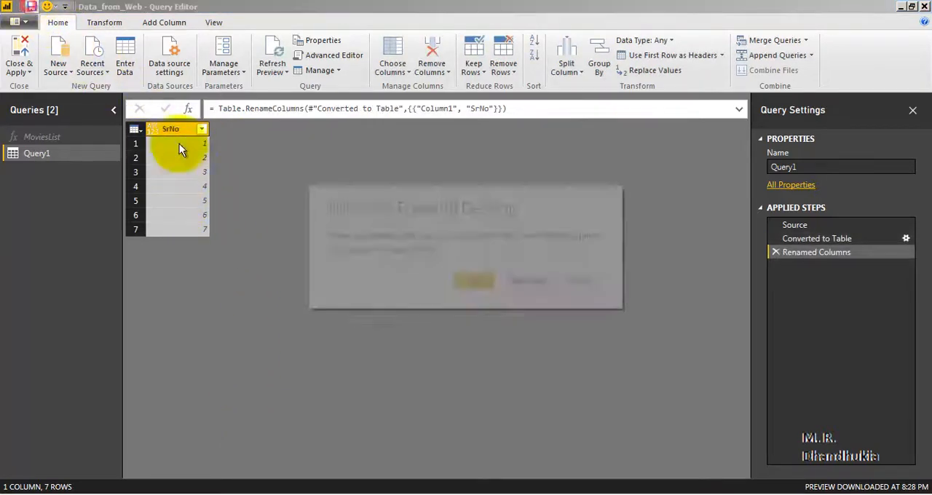
click(475, 281)
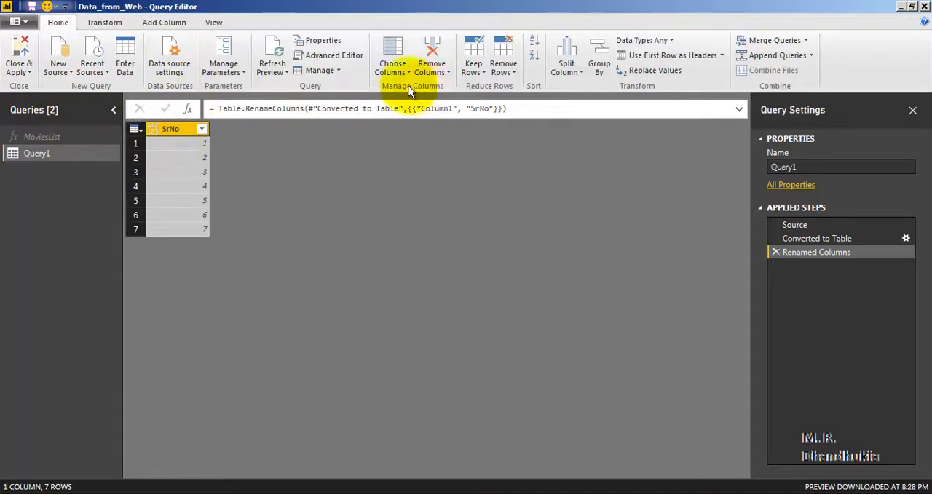
Start a custom column in Query1 and name it MoviesData.
click(167, 24)
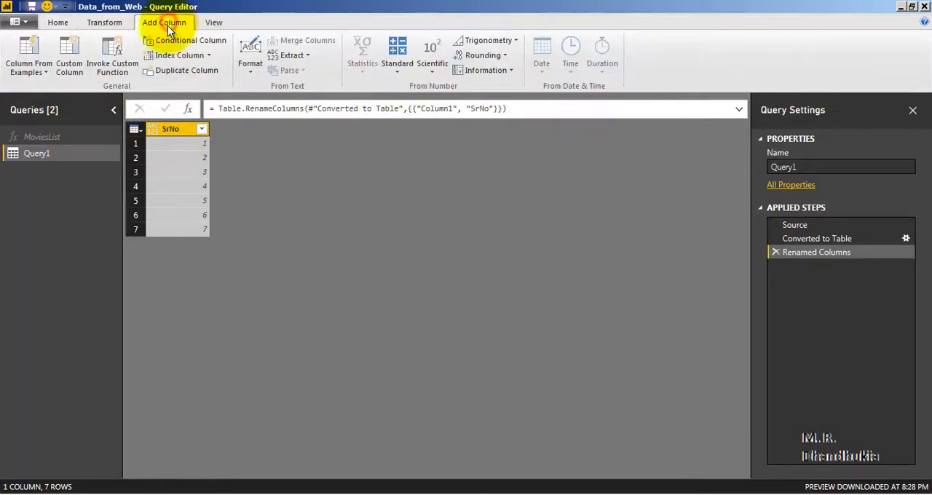
click(78, 69)
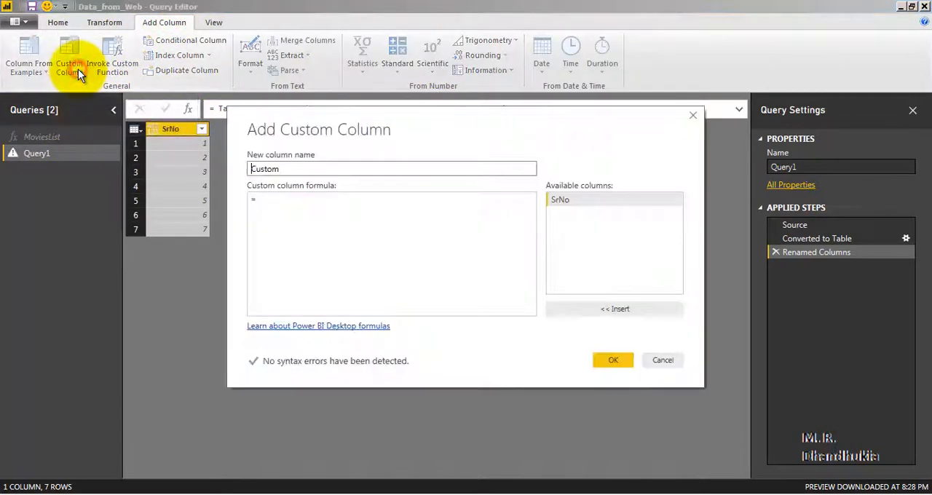
drag(287, 168, 204, 169)
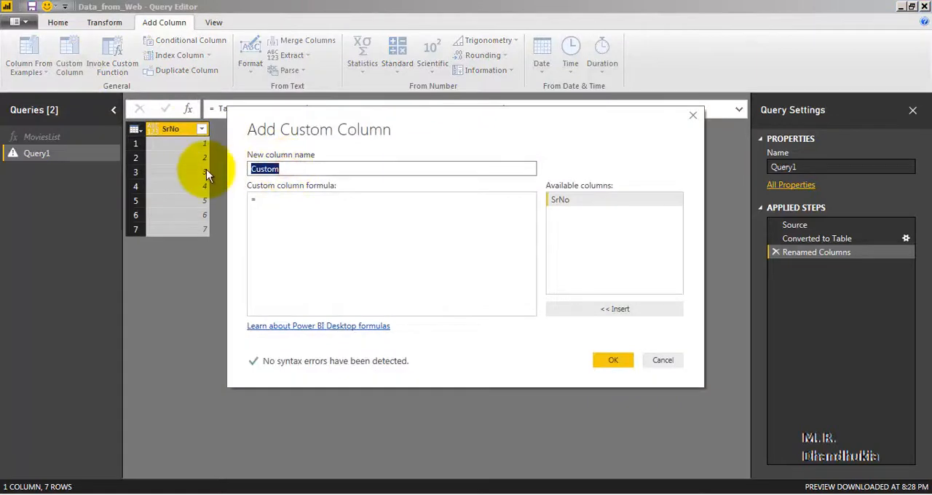
text(MoviesData)
Give the custom column the formula =MoviesList([SrNo]) and add it to the table.
click(289, 205)
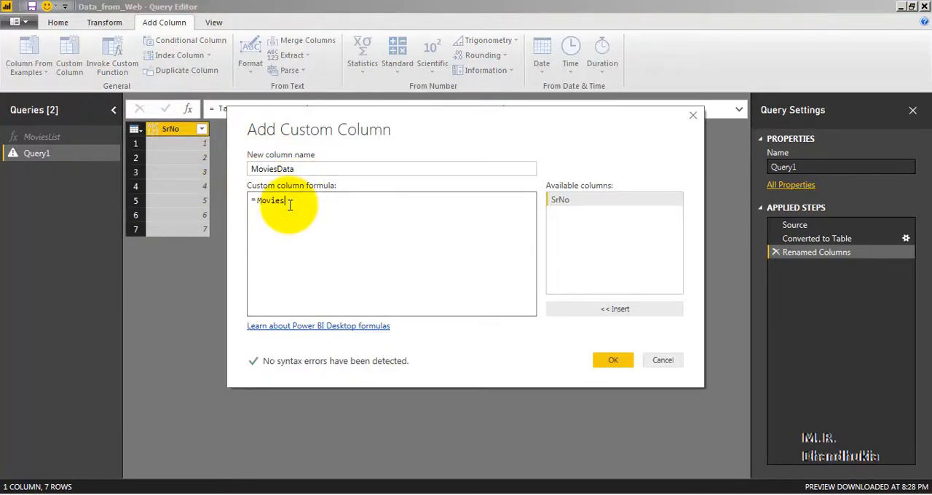
text(MoviesList(S)
key(BackSpace)
text([SrNo]))
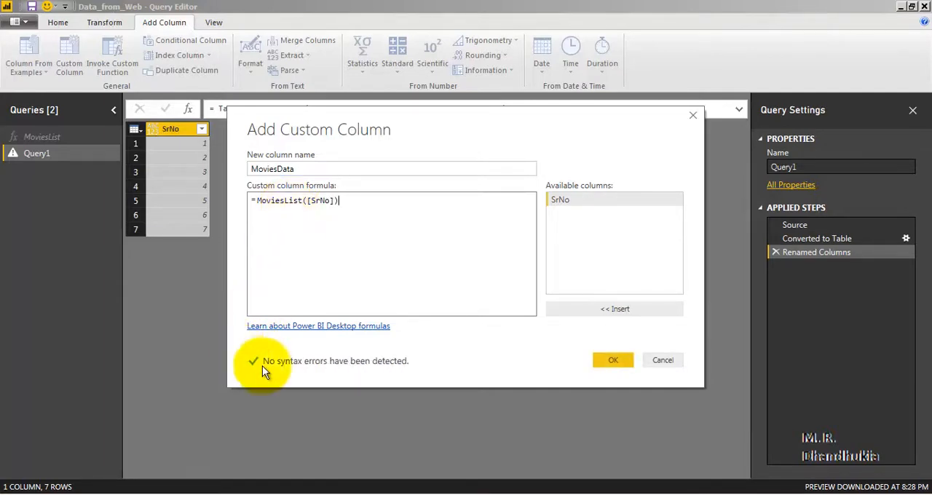
click(614, 360)
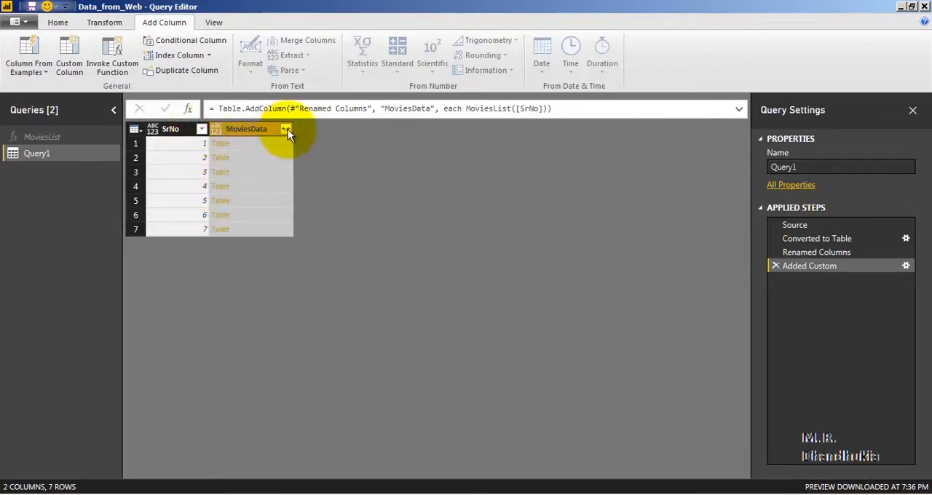
Expand the MoviesData column into all of its table columns, keeping the original column name as prefix.
click(287, 129)
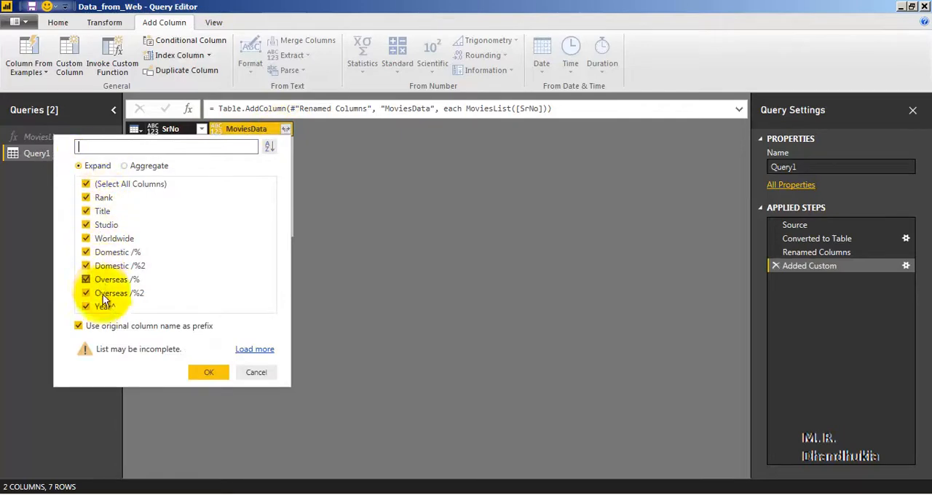
click(212, 373)
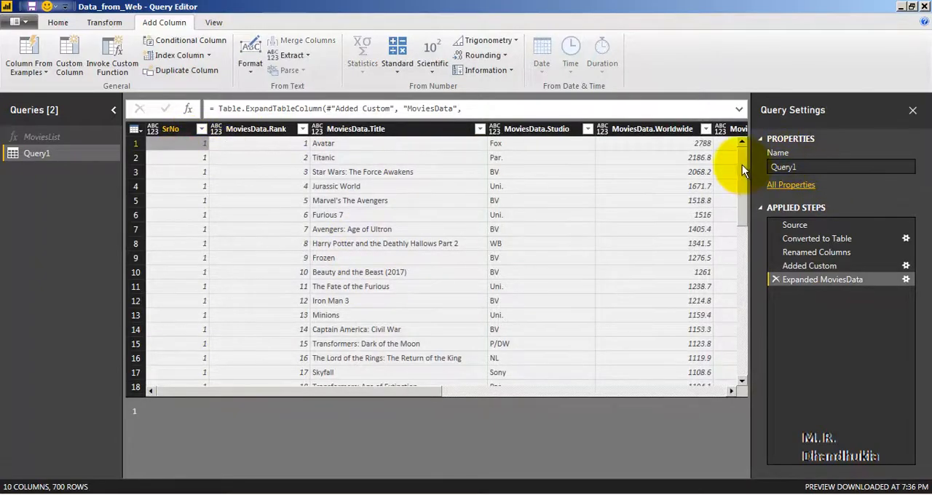
Look through the expanded rows from first to last to check that the movies from all seven pages are included.
drag(742, 164, 741, 351)
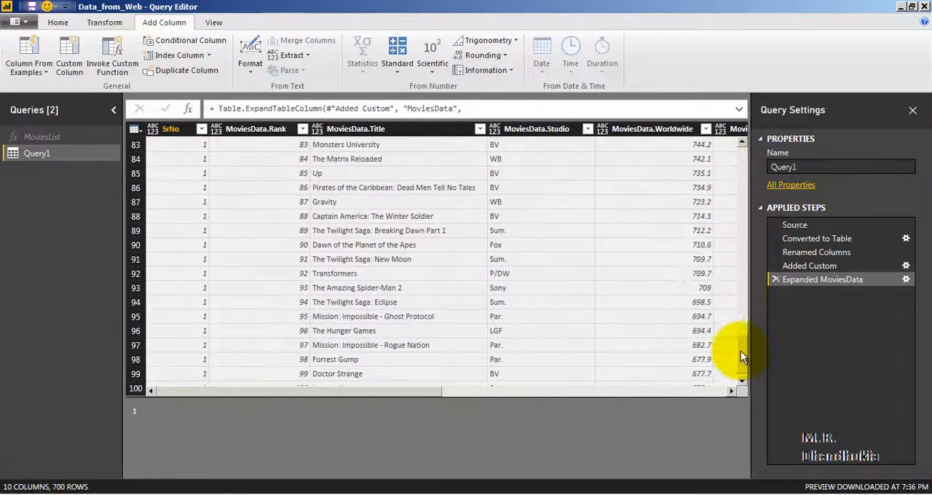
scroll(697, 247, down, 20)
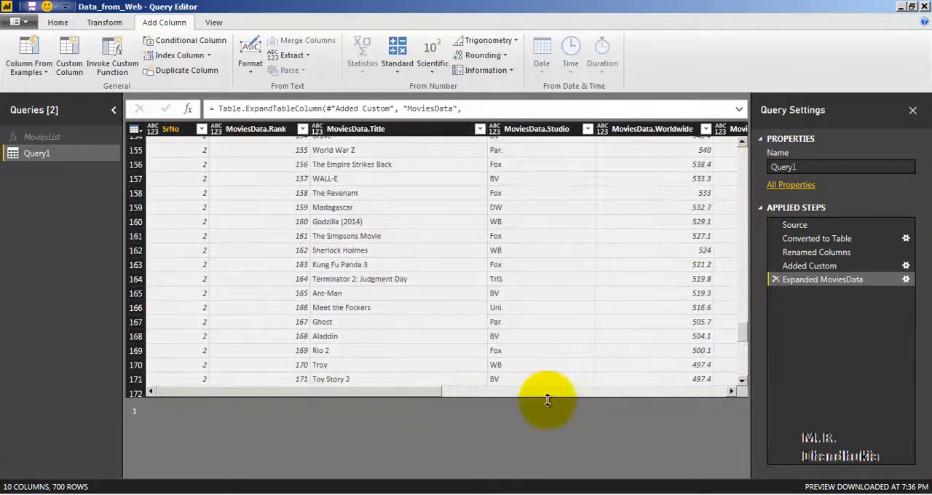
drag(547, 400, 547, 440)
scroll(616, 241, down, 9)
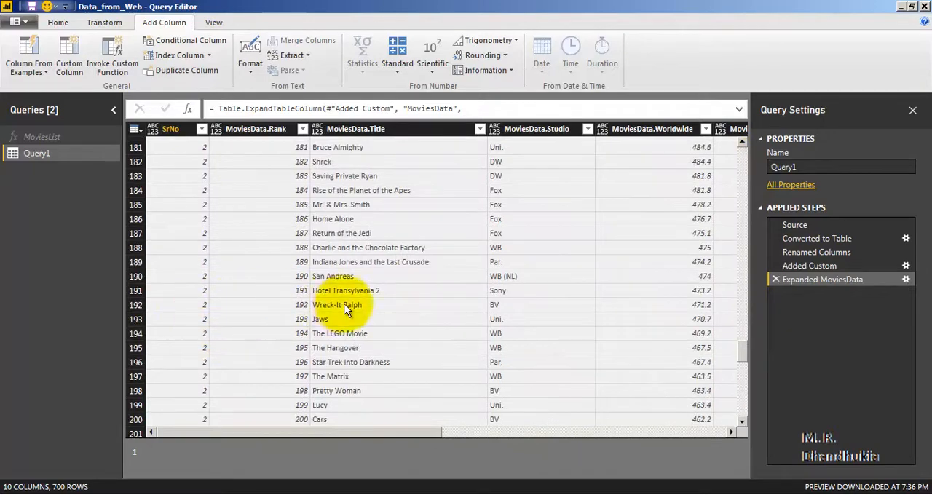
scroll(347, 308, down, 20)
drag(742, 357, 743, 140)
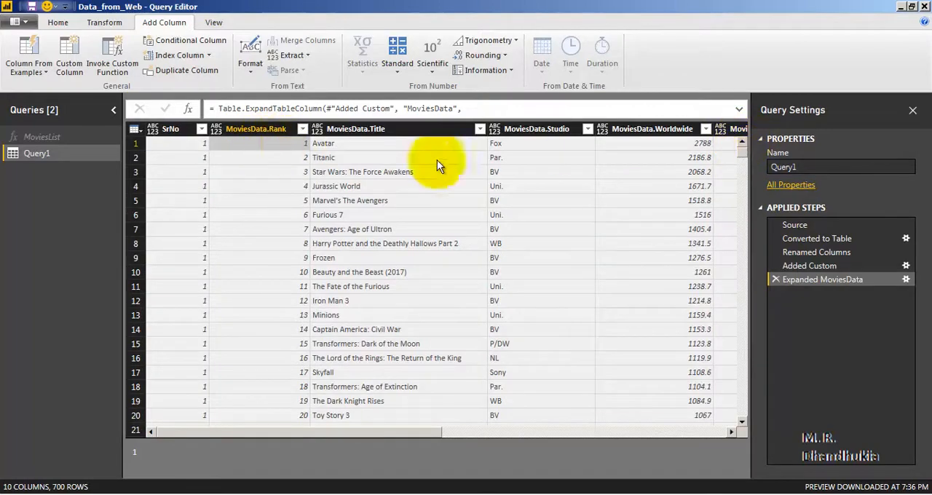
drag(742, 158, 748, 429)
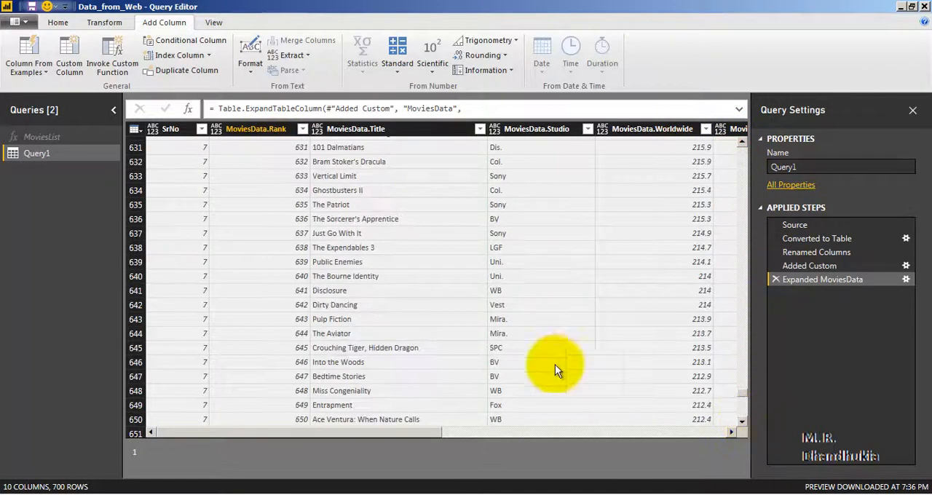
scroll(530, 368, down, 17)
click(304, 420)
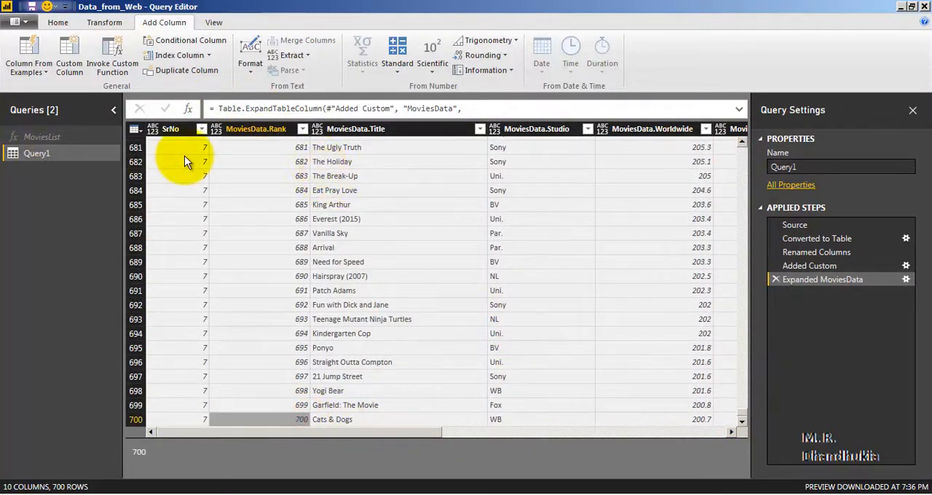
Rename Query1 to AllPageData.
click(39, 154)
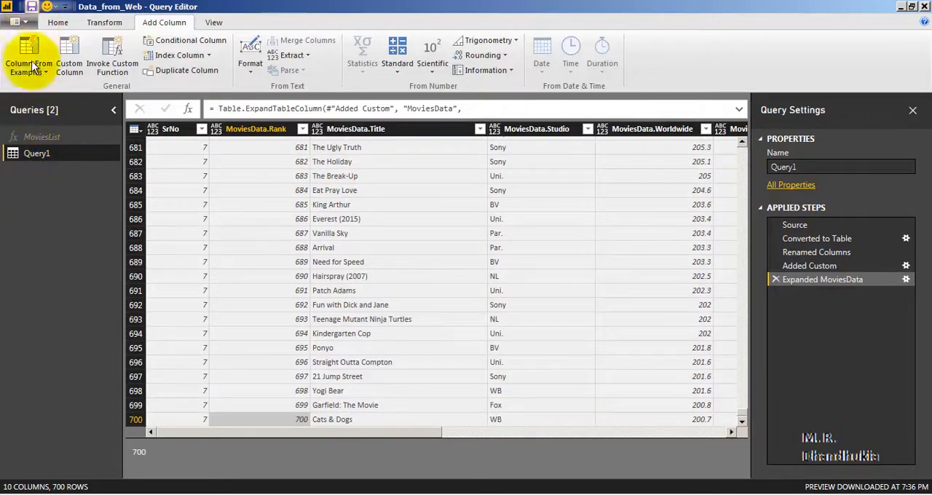
right_click(51, 155)
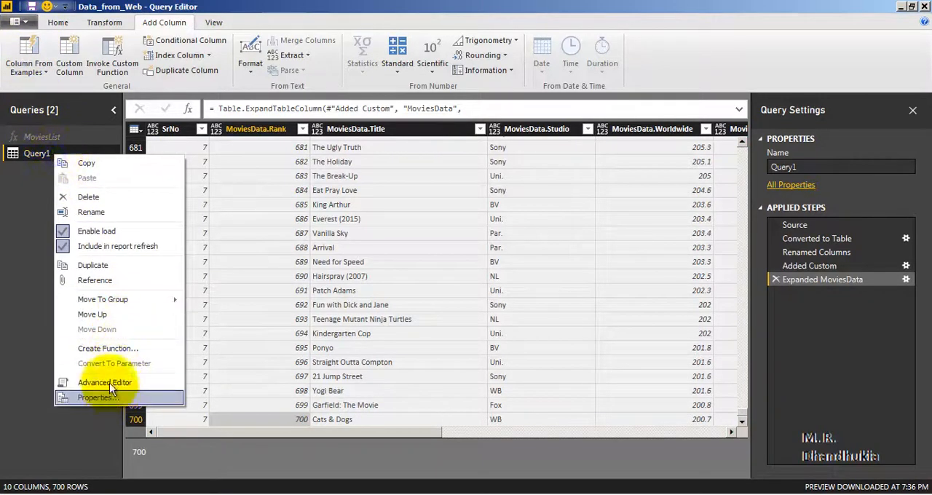
click(114, 212)
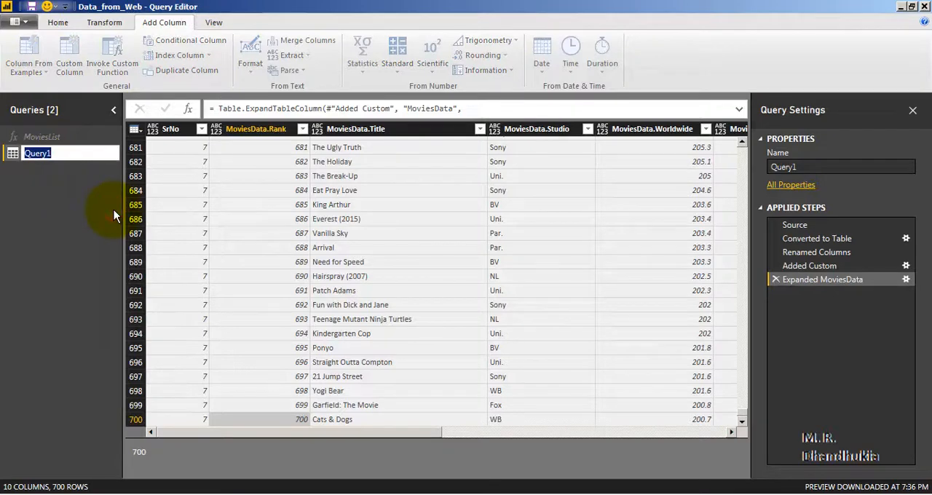
text(AllPageData)
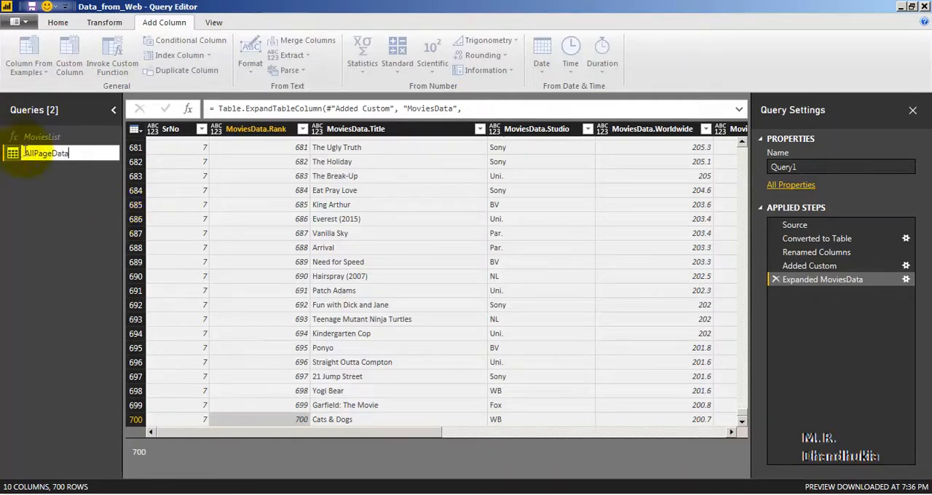
click(59, 187)
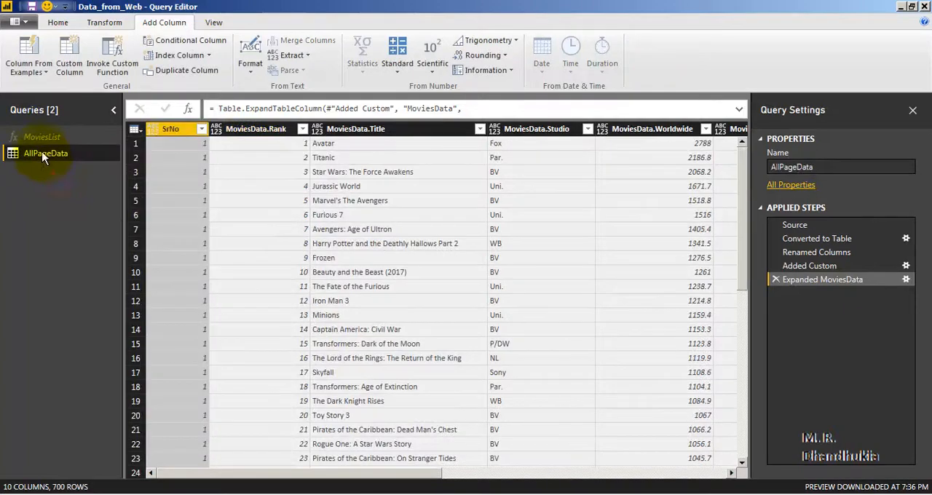
Save the file, applying the pending query changes, and dismiss the load report.
click(32, 7)
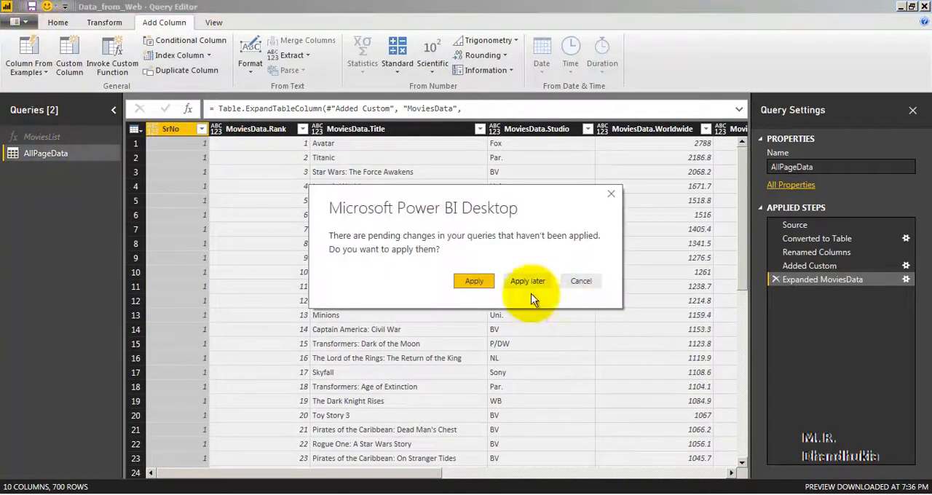
click(474, 281)
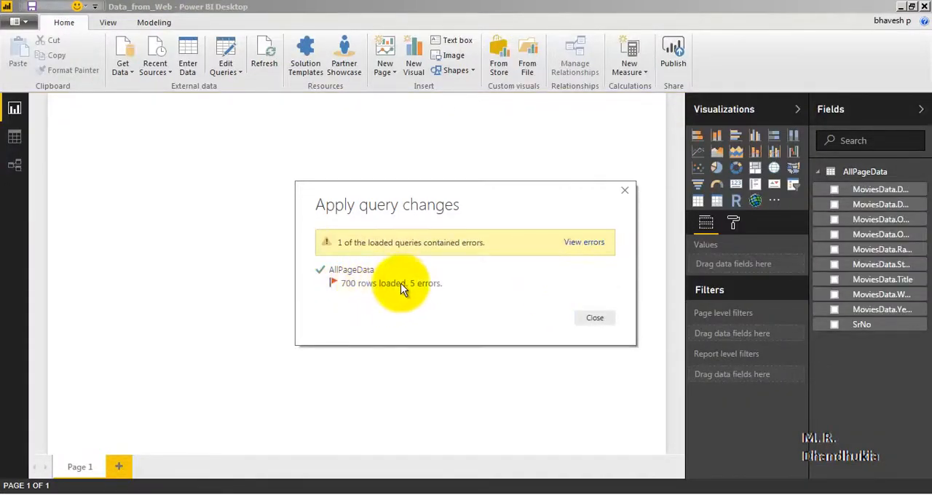
click(602, 320)
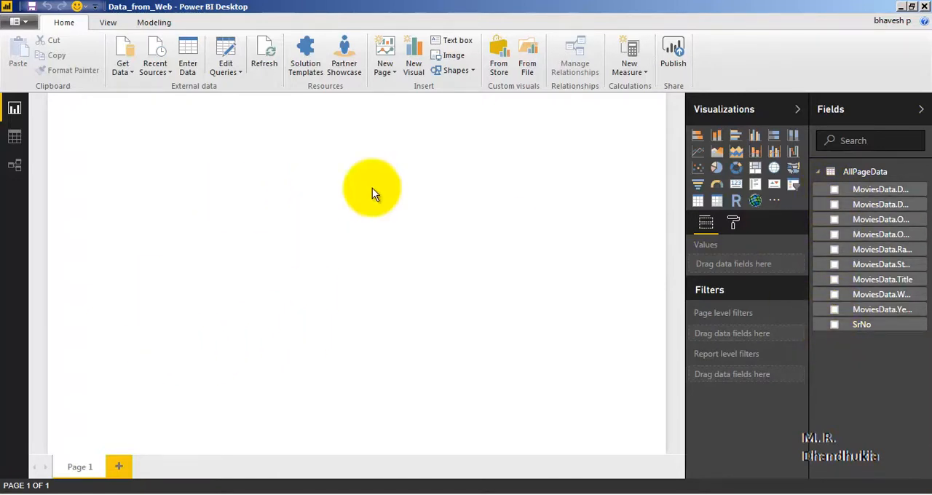
Reopen the query editor and set the SrNo and MoviesData.Rank columns of AllPageData to Whole Number.
click(234, 72)
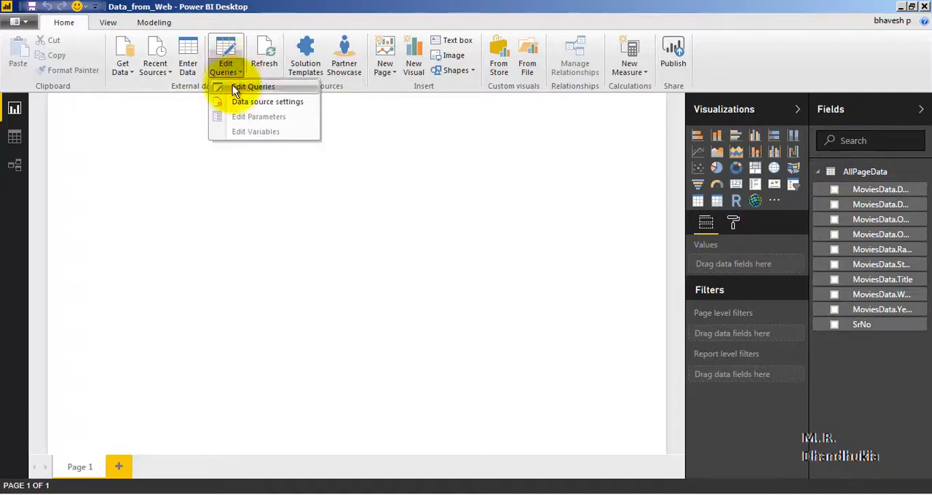
click(235, 89)
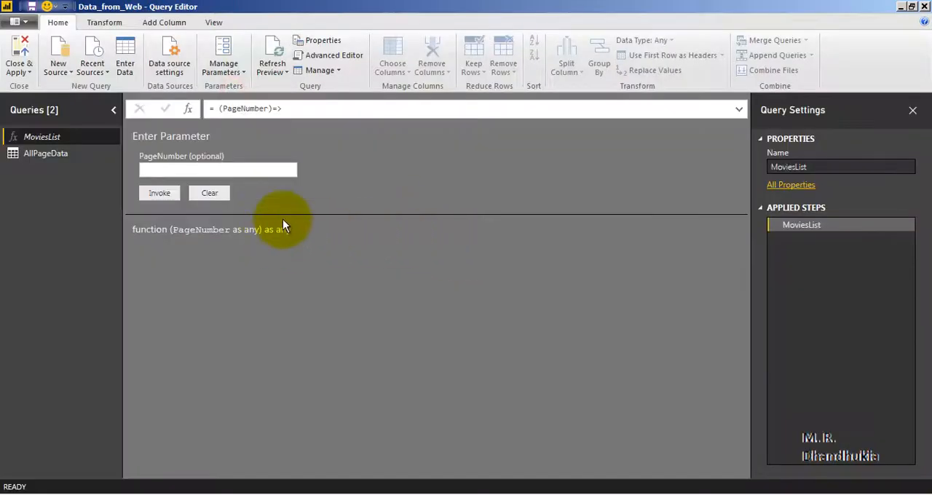
click(58, 155)
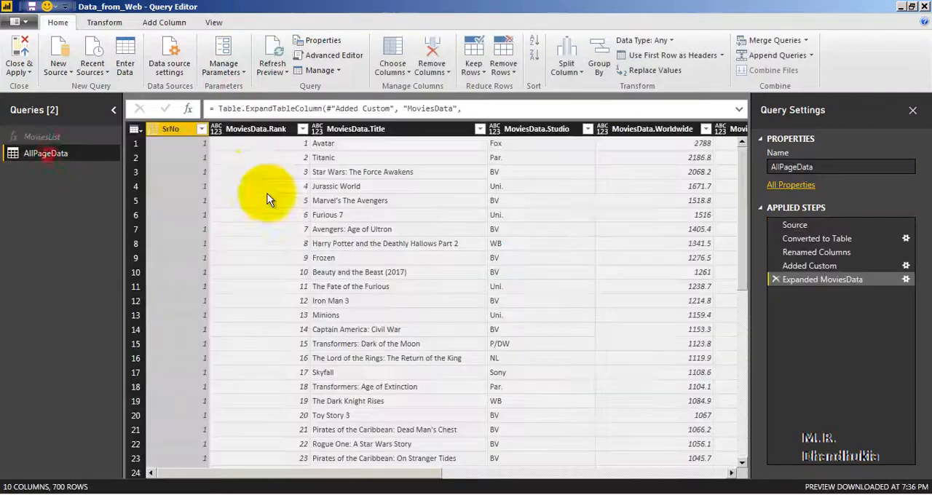
click(173, 129)
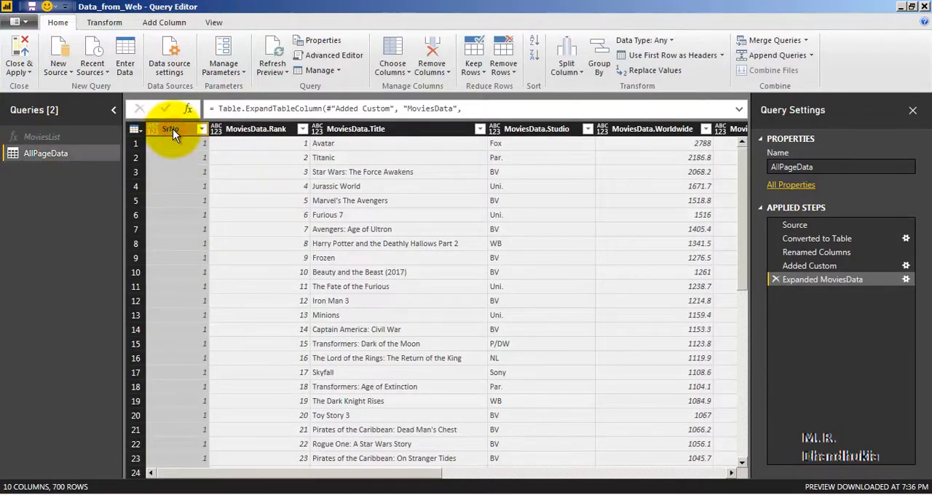
click(665, 41)
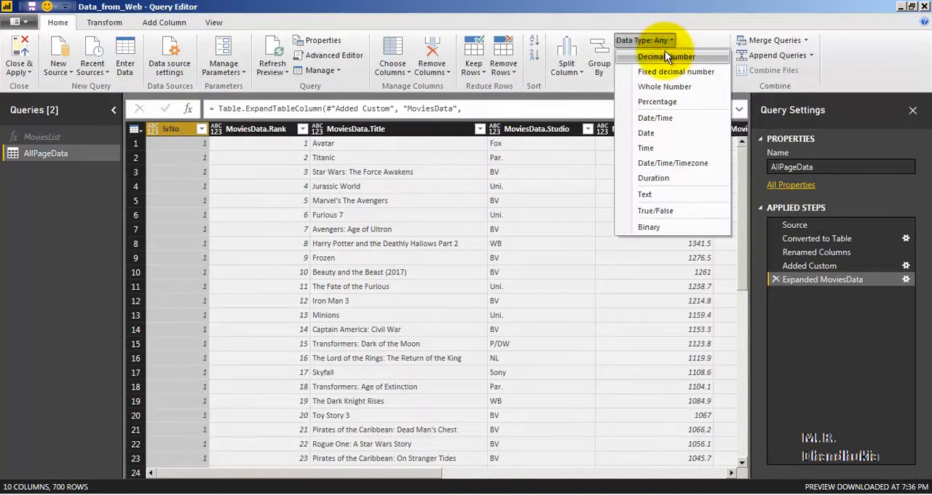
click(651, 87)
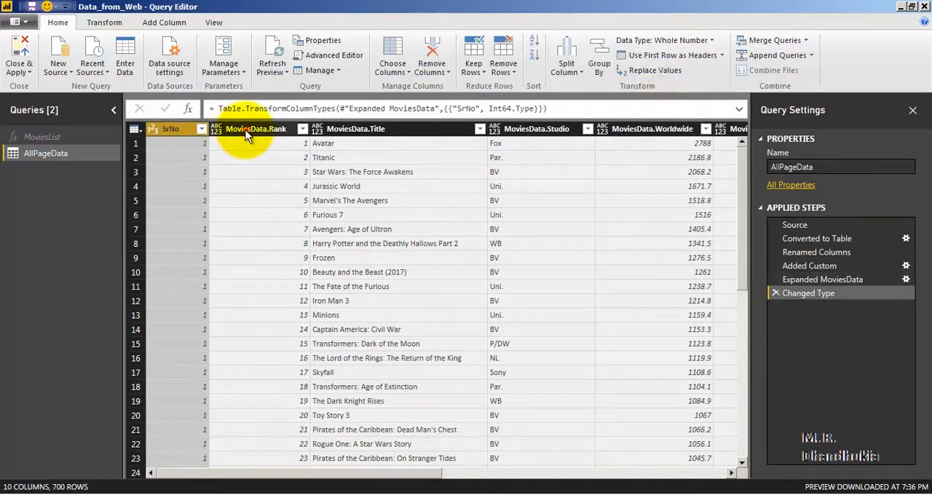
click(246, 131)
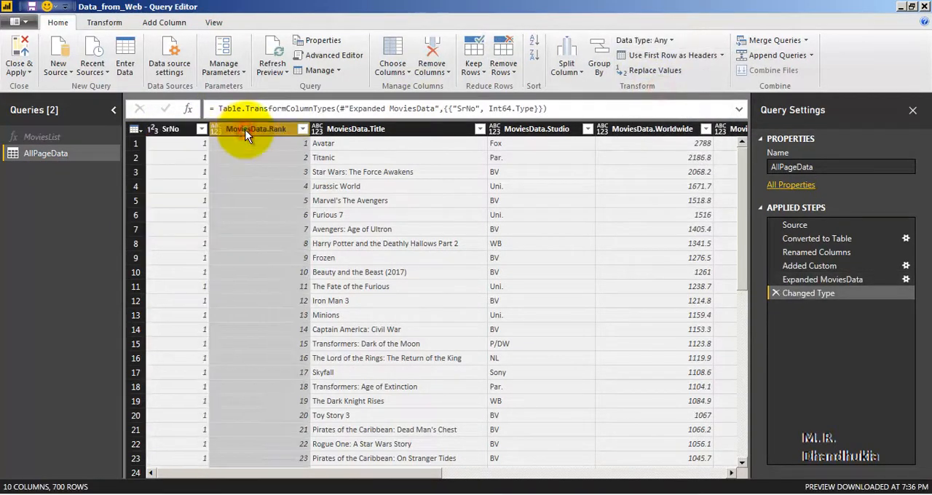
click(659, 41)
click(663, 87)
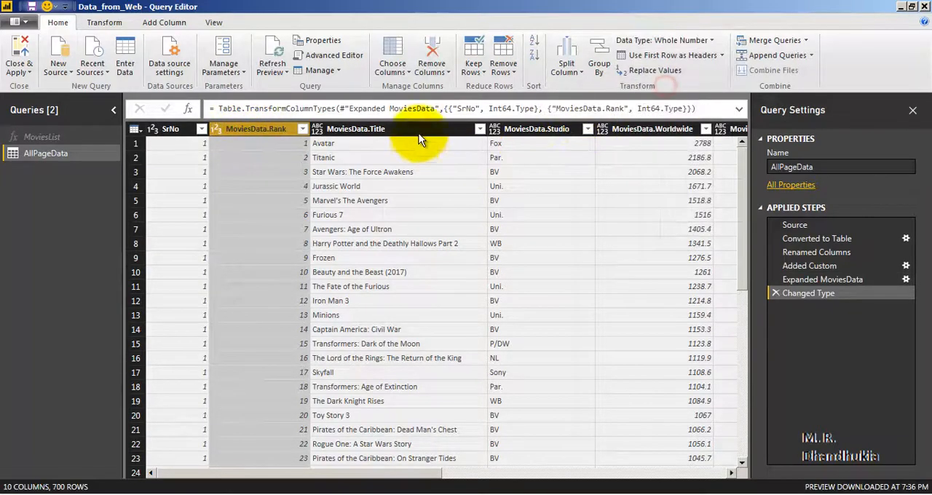
Set the data type of the MoviesData.Title and MoviesData.Studio columns to Text.
click(418, 131)
click(643, 40)
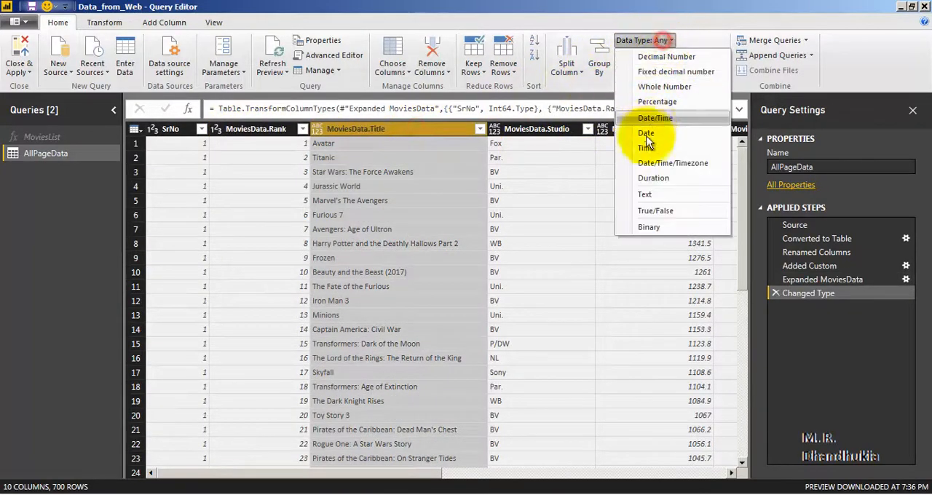
click(655, 192)
click(523, 129)
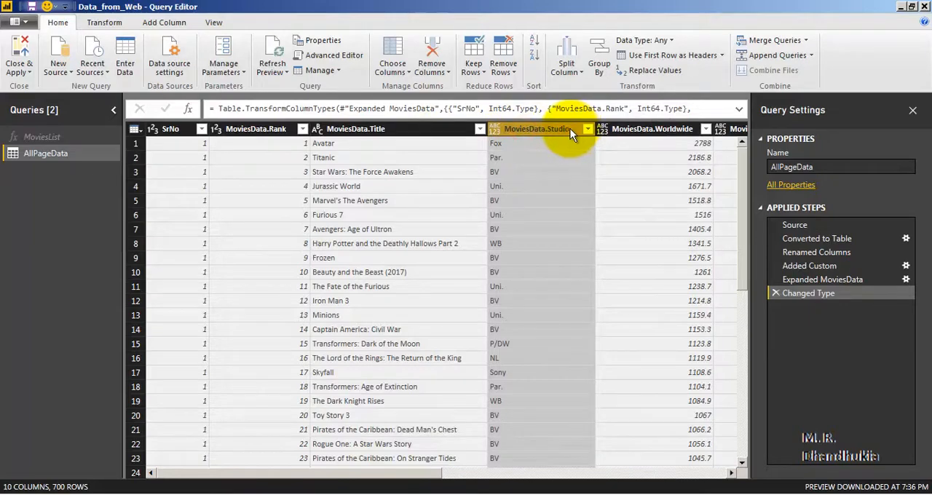
click(644, 40)
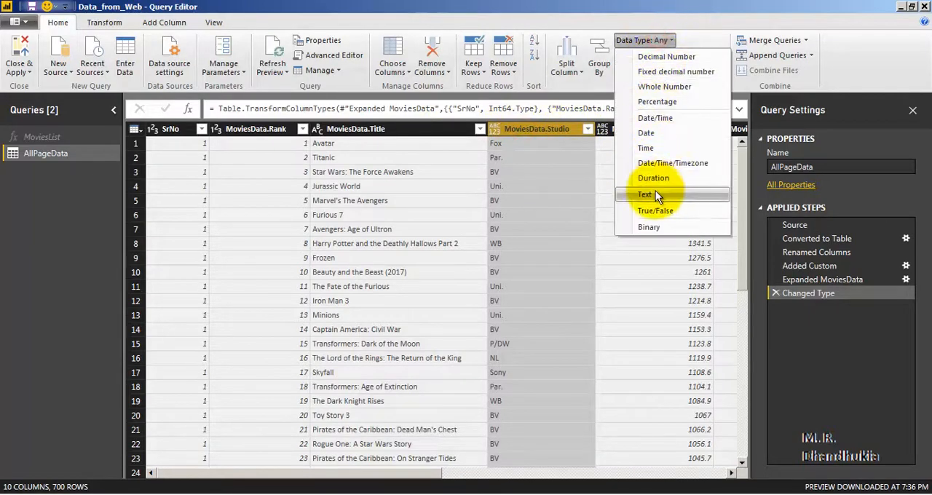
click(656, 191)
Set the data type of the MoviesData.Worldwide column to Decimal Number.
drag(191, 473, 302, 477)
click(397, 129)
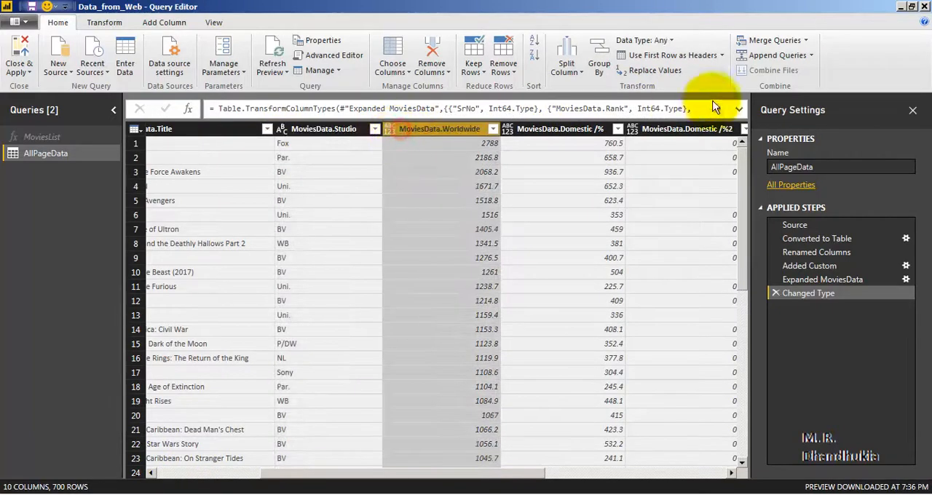
click(655, 40)
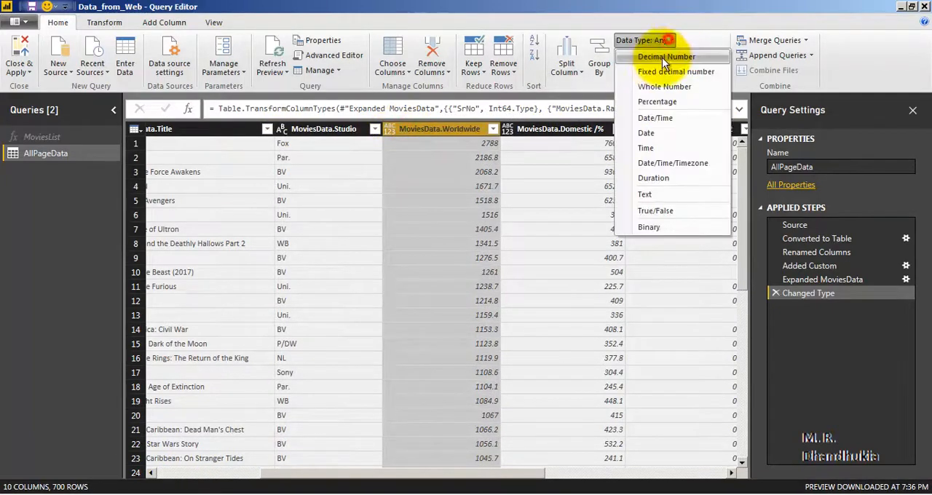
click(663, 58)
Set the two MoviesData.Domestic and two MoviesData.Overseas columns together to Decimal Number.
click(573, 130)
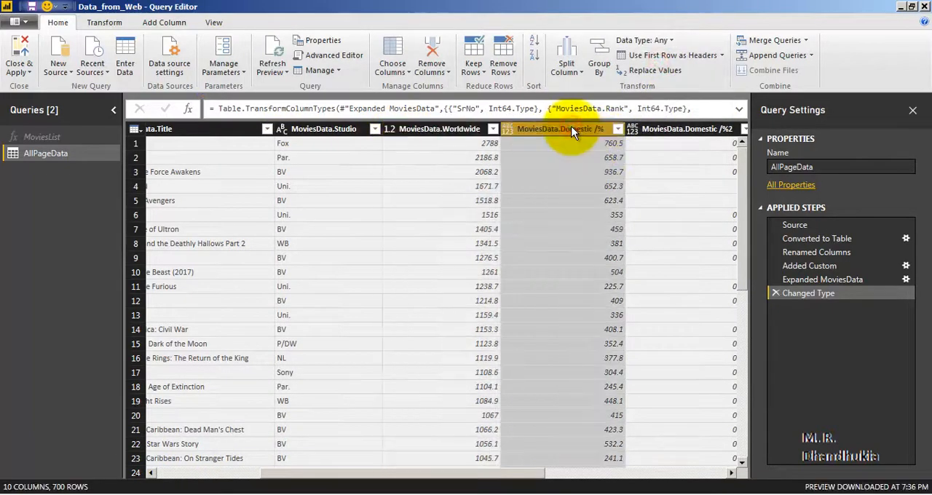
key(shift+Right)
key(shift+Right)
key(shift+Right)
key(shift+Right)
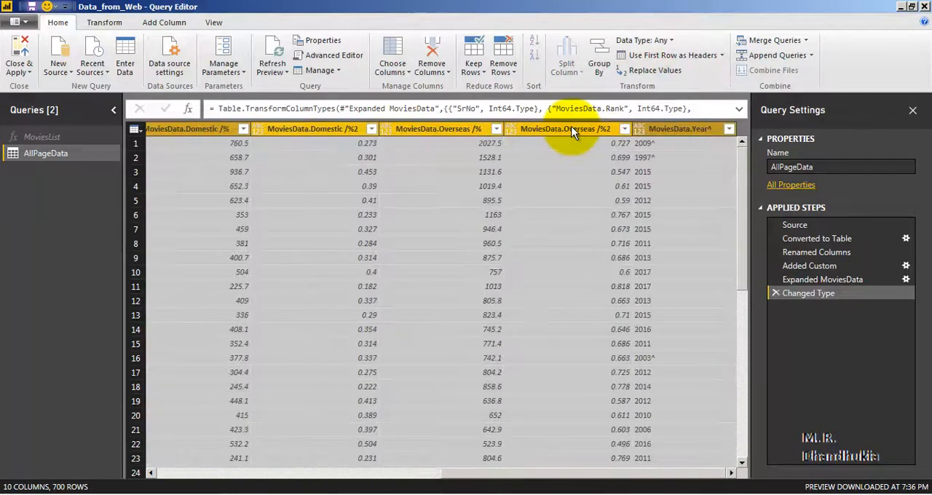
key(shift+Left)
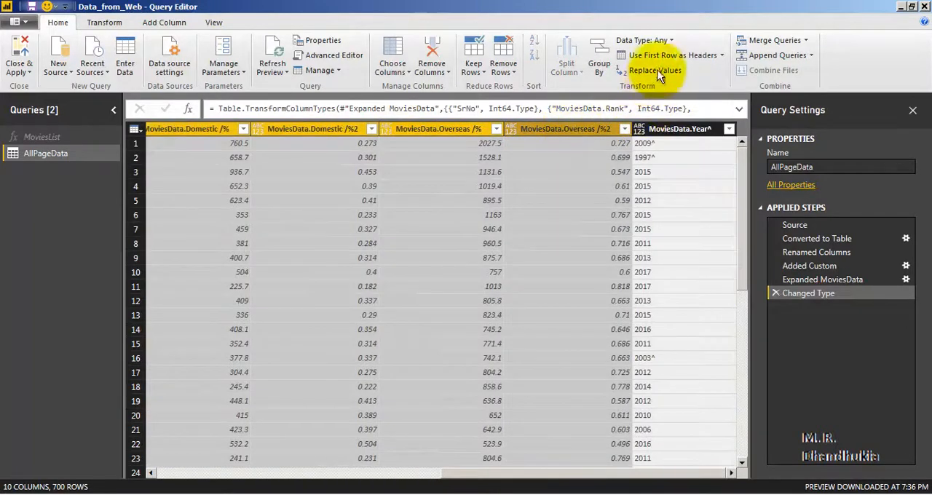
click(665, 40)
click(661, 58)
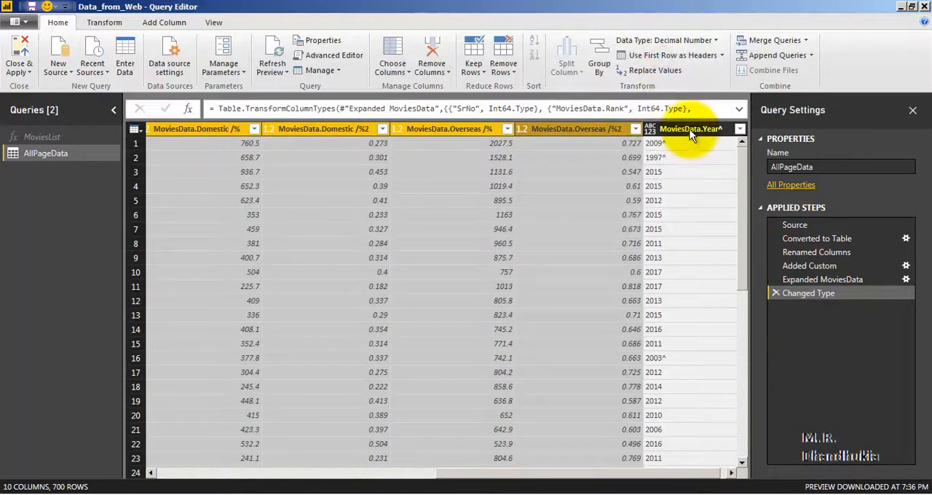
Set the data type of the MoviesData.Year^ column to Text.
click(688, 126)
click(665, 40)
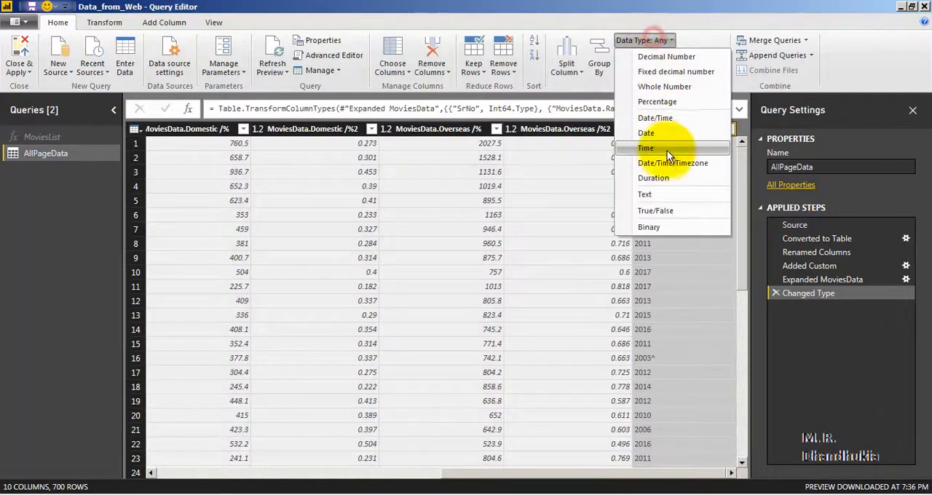
click(660, 192)
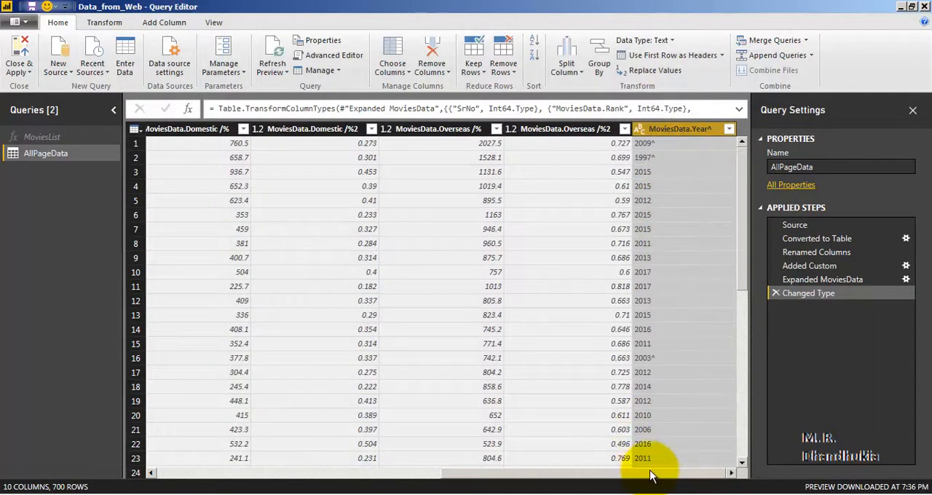
Save the file, apply the pending query changes to load AllPageData, and close the load report.
drag(649, 474, 343, 477)
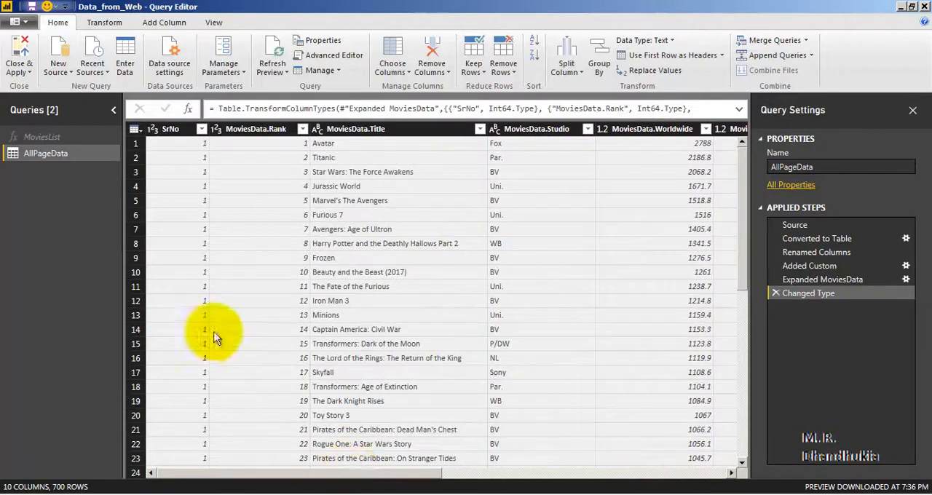
click(31, 6)
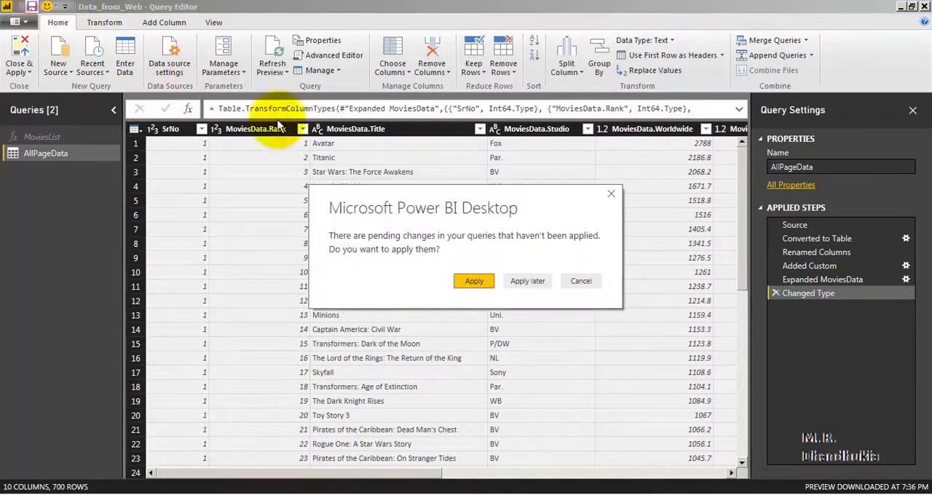
click(471, 279)
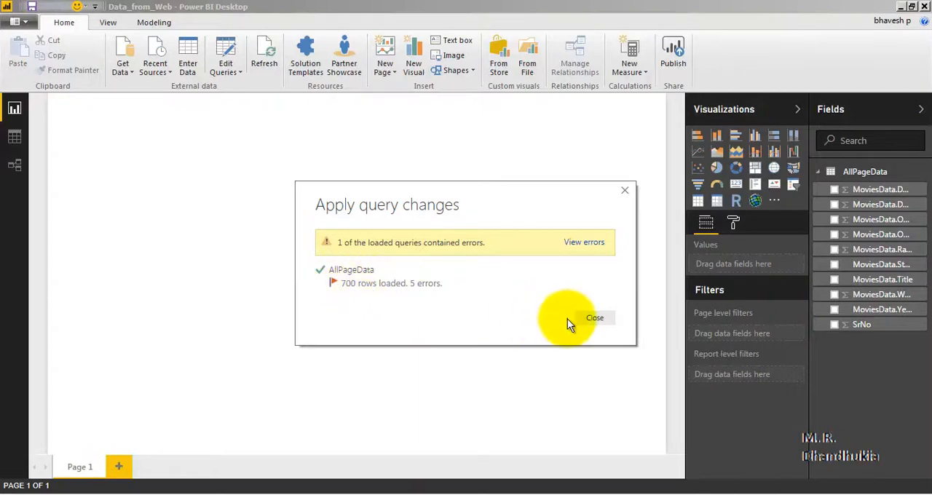
click(601, 319)
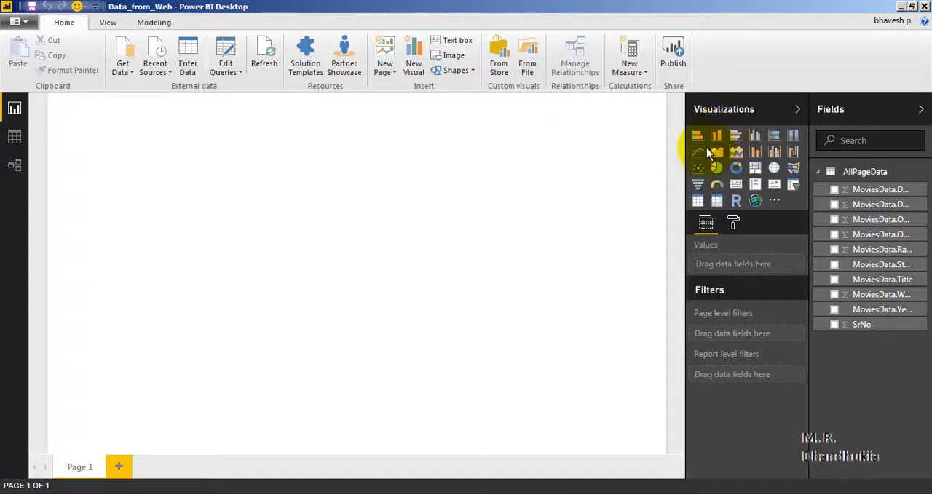
Build a stacked bar chart of MoviesData.Domestic /%2 by MoviesData.Studio and enlarge it to nearly the full page height.
click(735, 135)
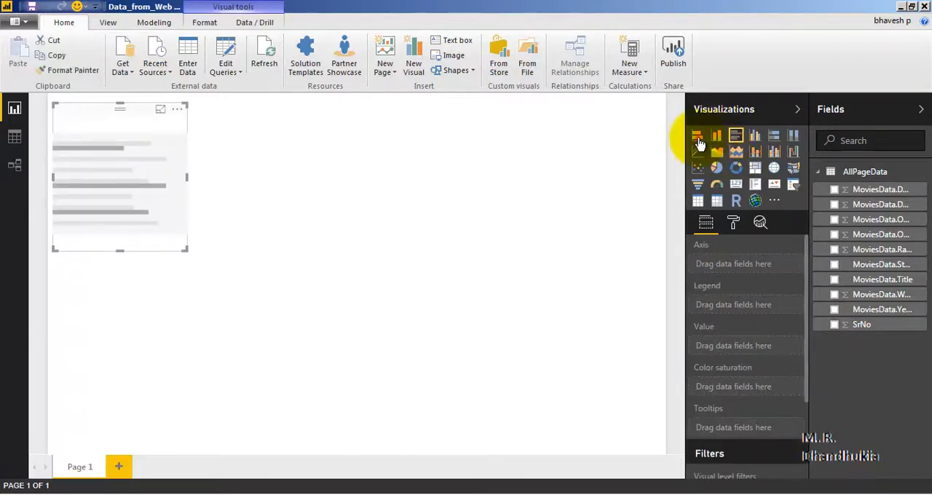
click(697, 138)
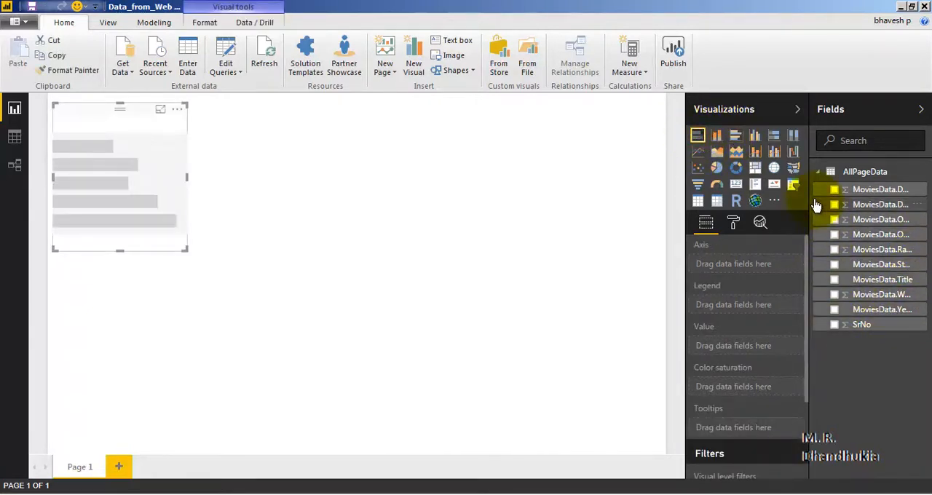
drag(810, 207, 746, 206)
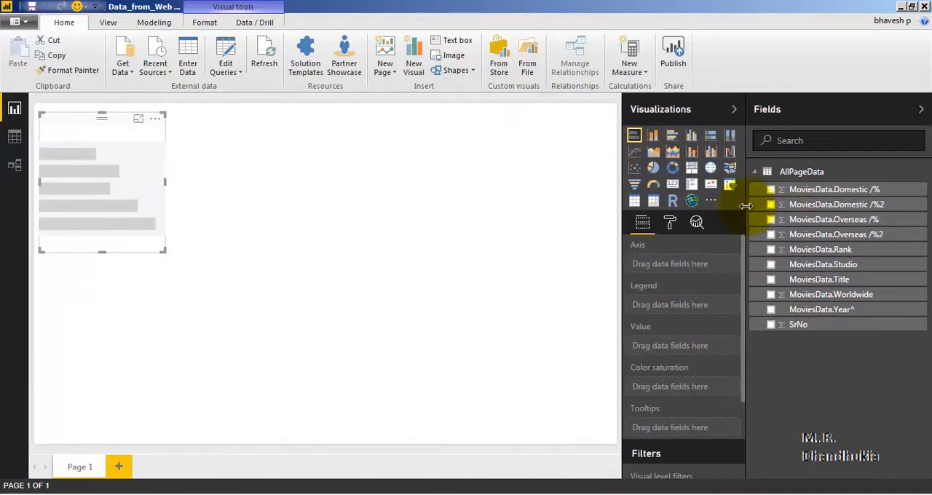
click(770, 205)
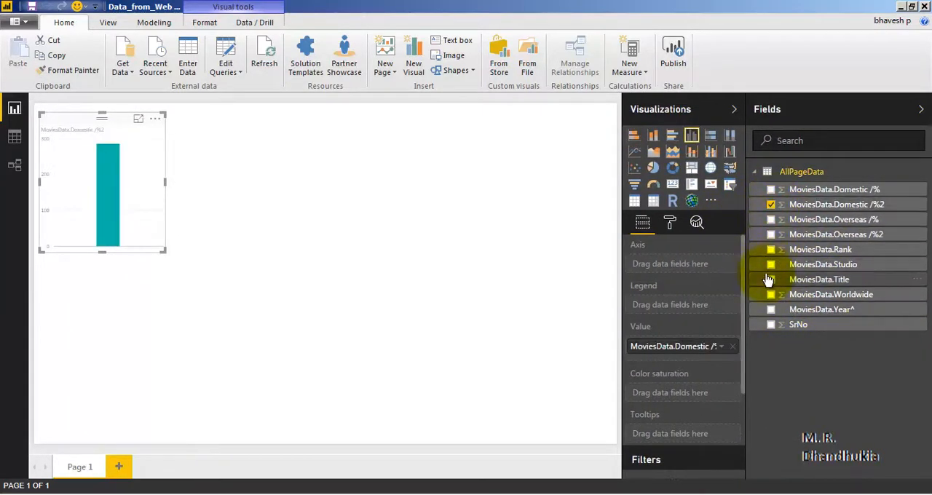
click(771, 265)
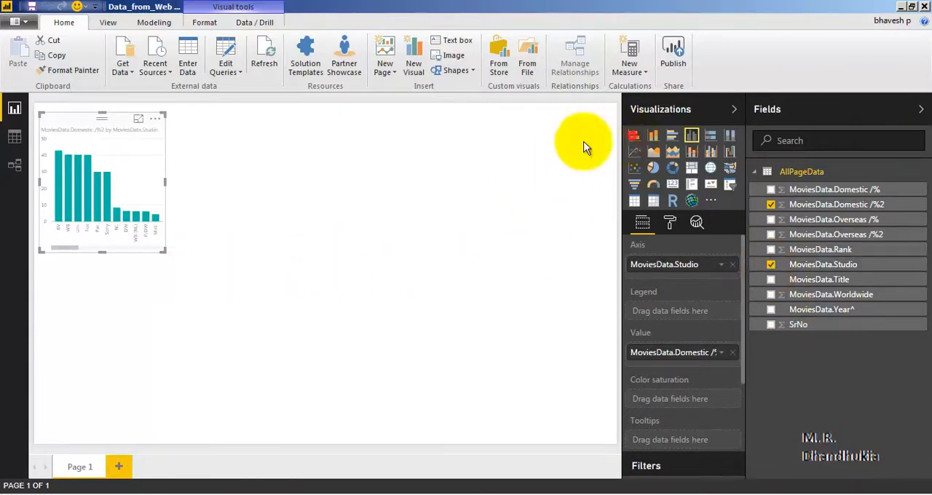
click(634, 135)
drag(163, 251, 264, 405)
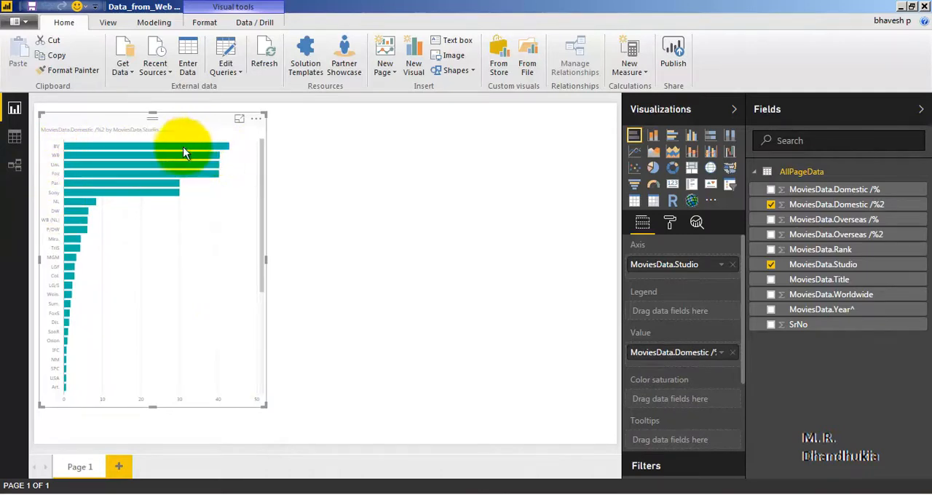
Set the bar chart's Y-axis text size to 22.
mouse_move(104, 176)
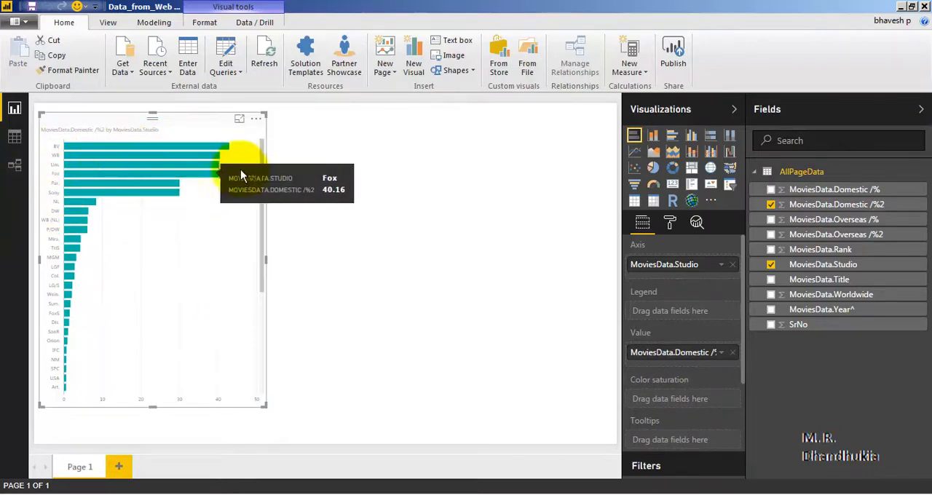
click(670, 224)
click(636, 272)
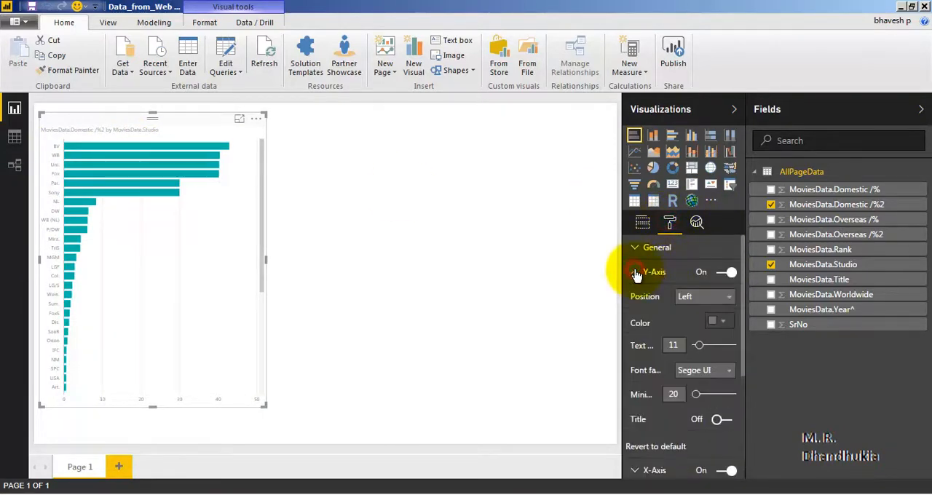
drag(699, 349, 714, 351)
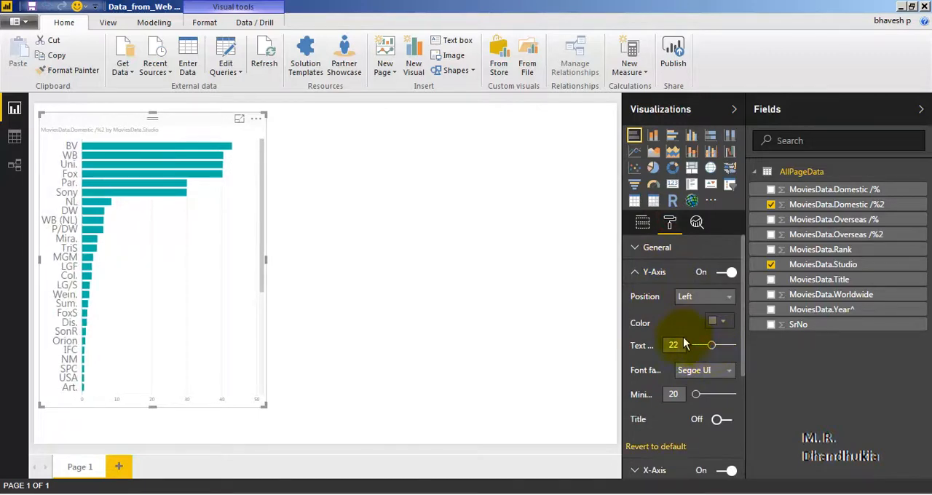
click(634, 272)
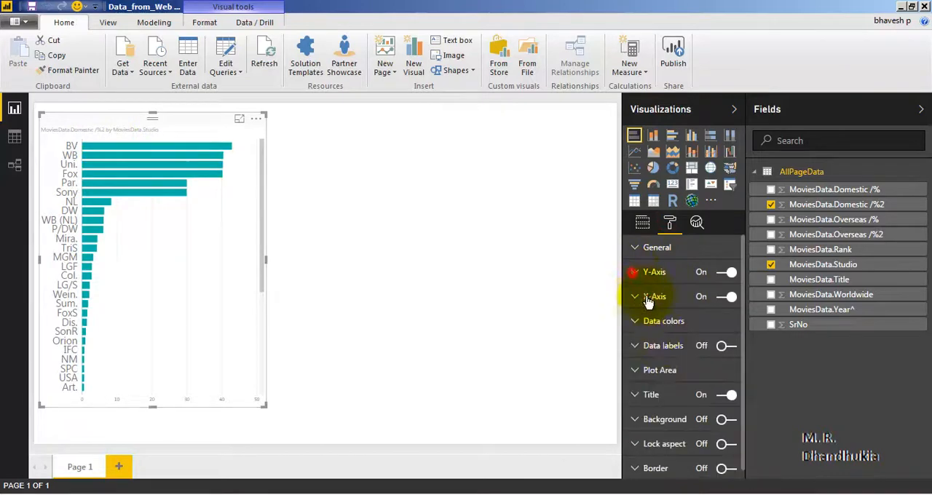
Set the bar chart's title text size to 16 and deselect the chart.
click(637, 395)
scroll(702, 369, down, 3)
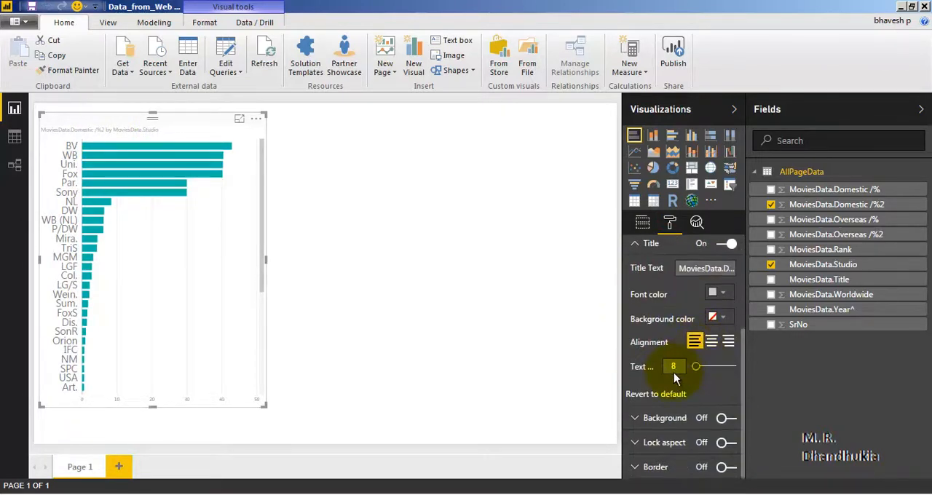
drag(676, 366, 706, 372)
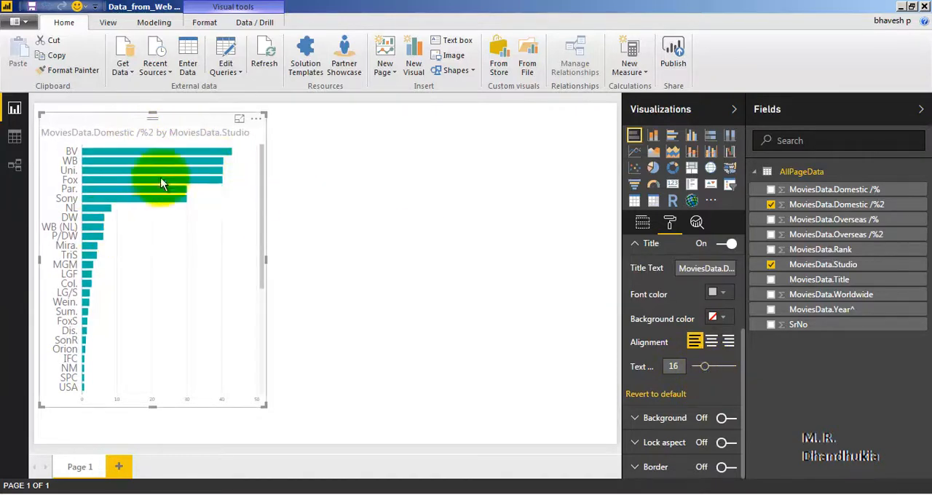
click(386, 295)
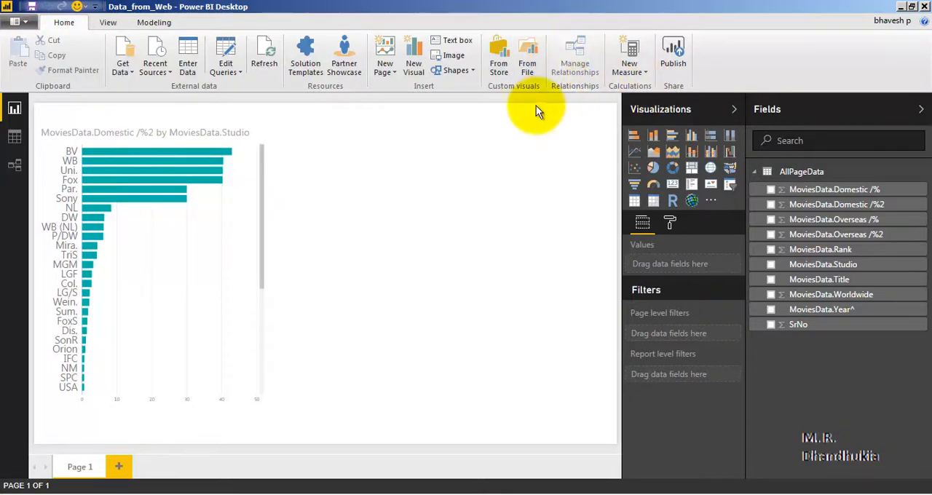
Add an enlarged treemap beside the bar chart showing MoviesData.Domestic /%2 grouped by MoviesData.Year^, and save the report.
click(692, 172)
drag(328, 154, 373, 191)
drag(447, 291, 576, 410)
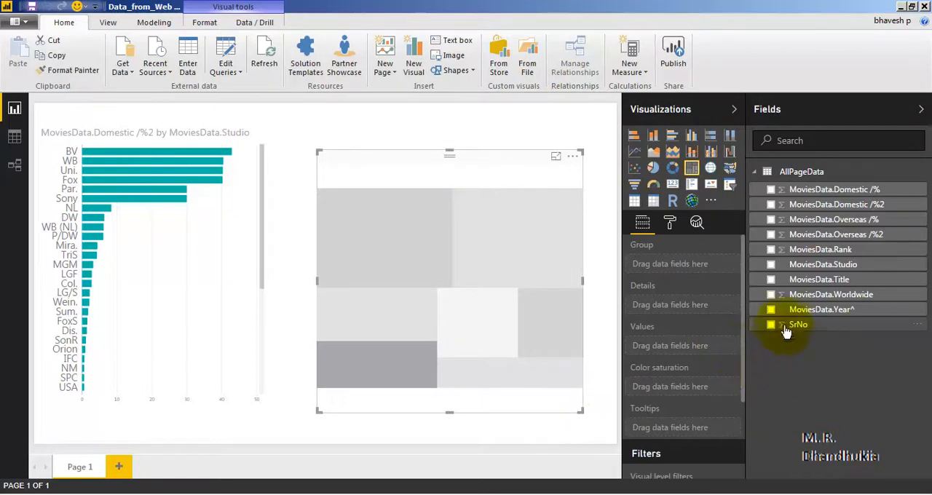
click(771, 310)
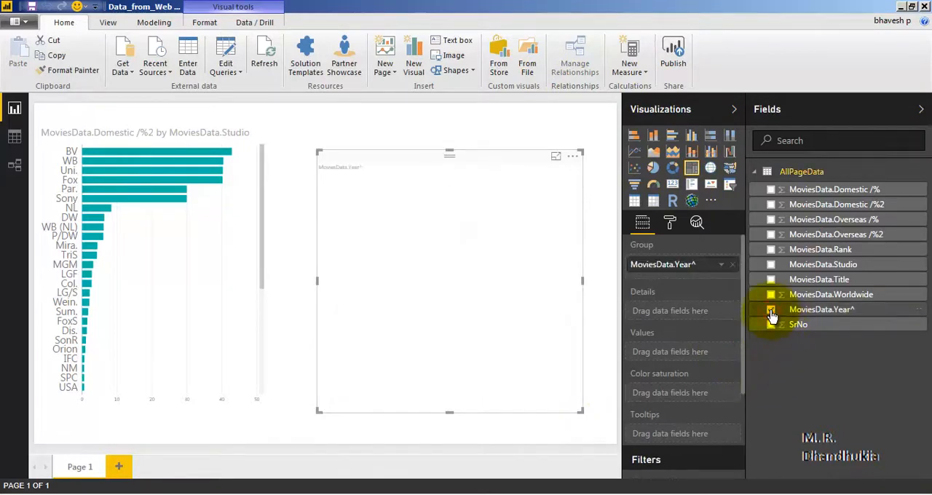
click(771, 204)
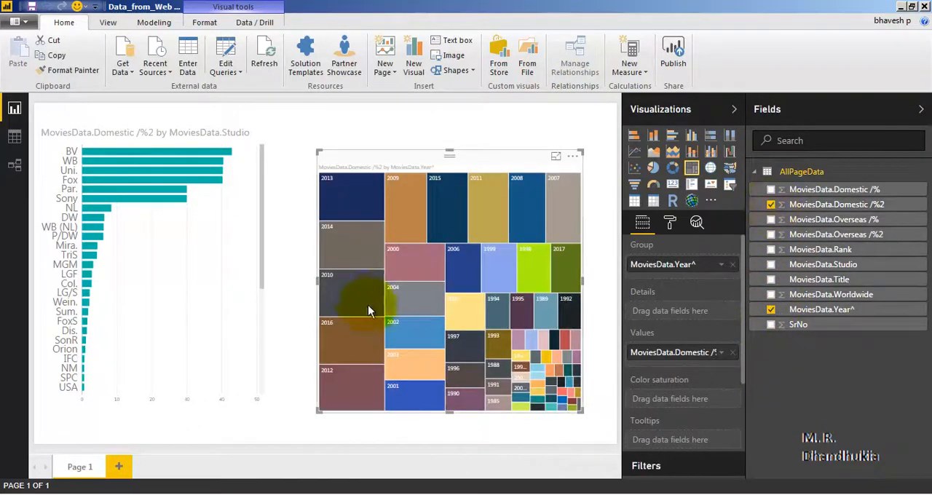
click(32, 6)
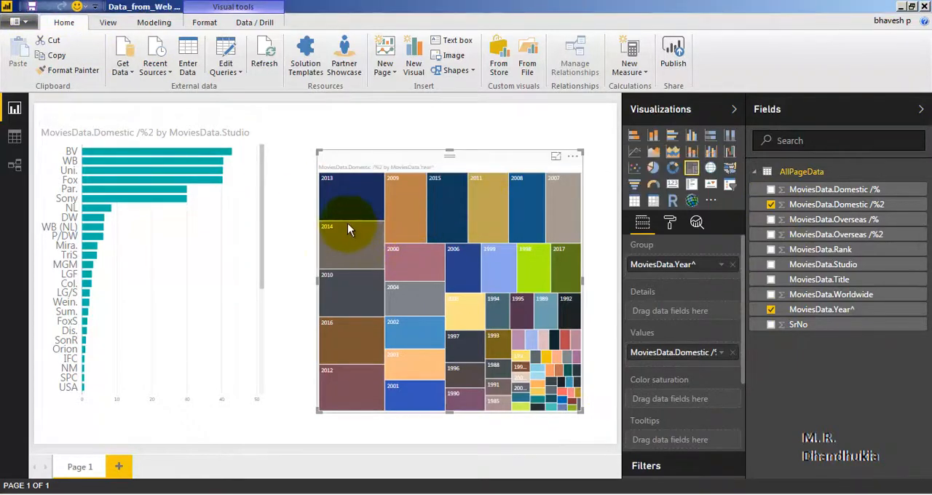
Cross-highlight the treemap by the BV, Sony, Uni., TriS and LG/S bars in turn, and clear the highlight.
click(97, 154)
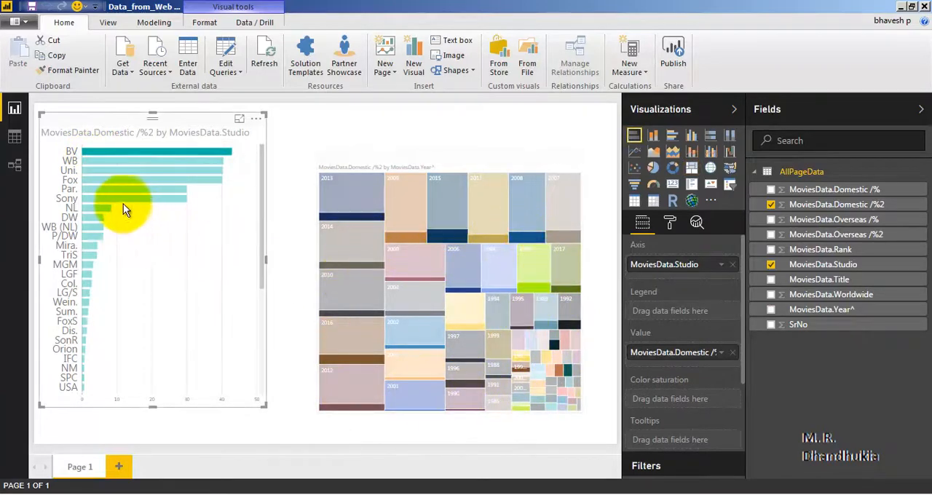
click(90, 197)
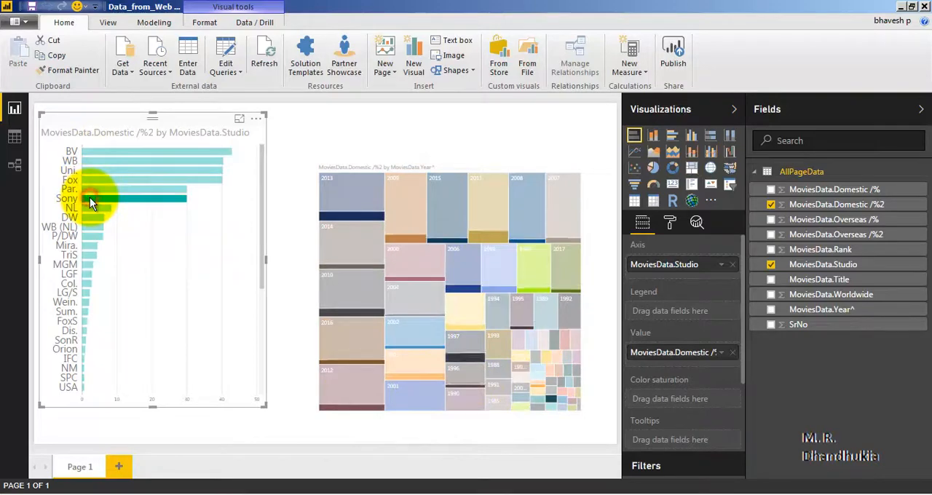
click(95, 170)
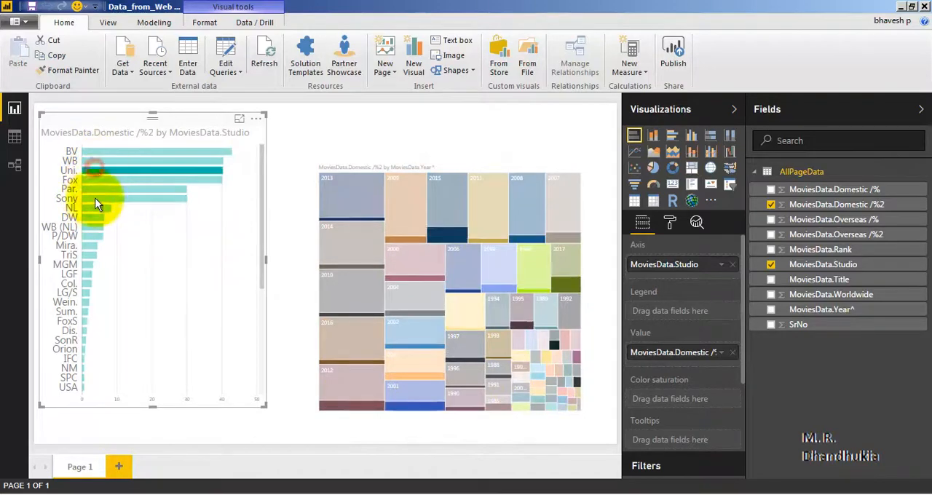
click(94, 254)
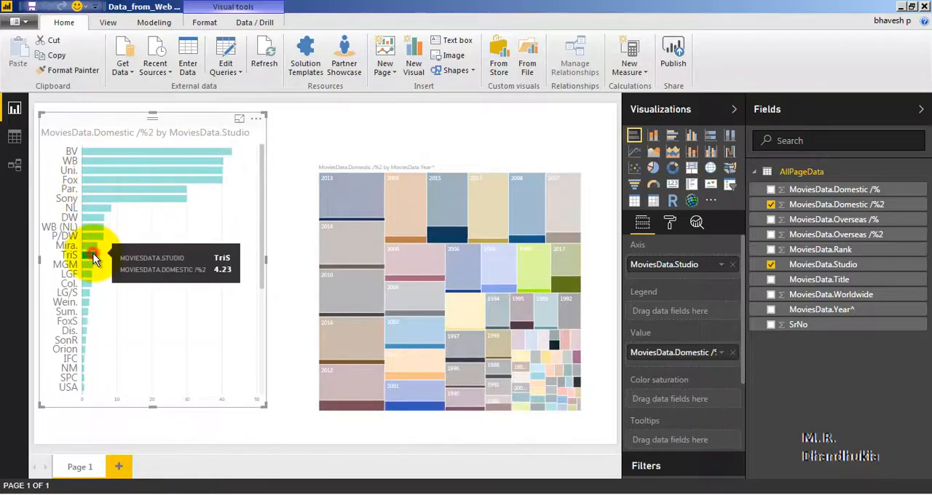
click(89, 292)
click(108, 184)
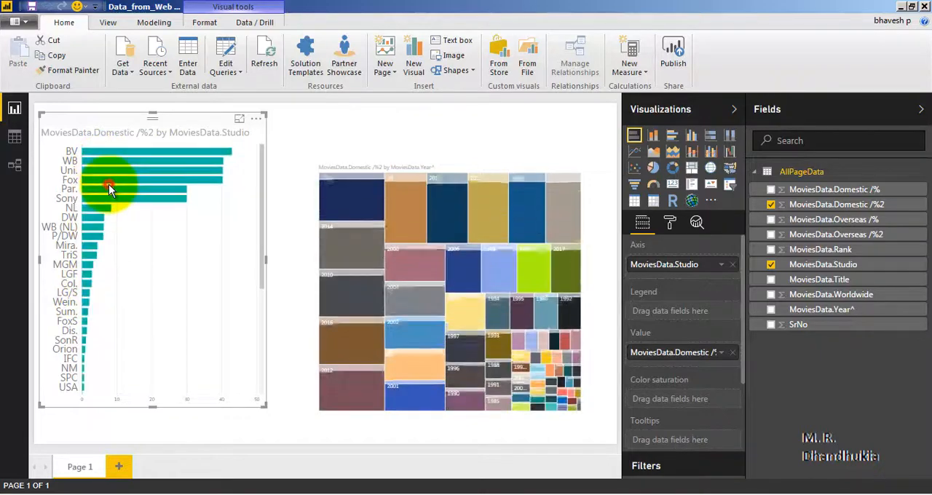